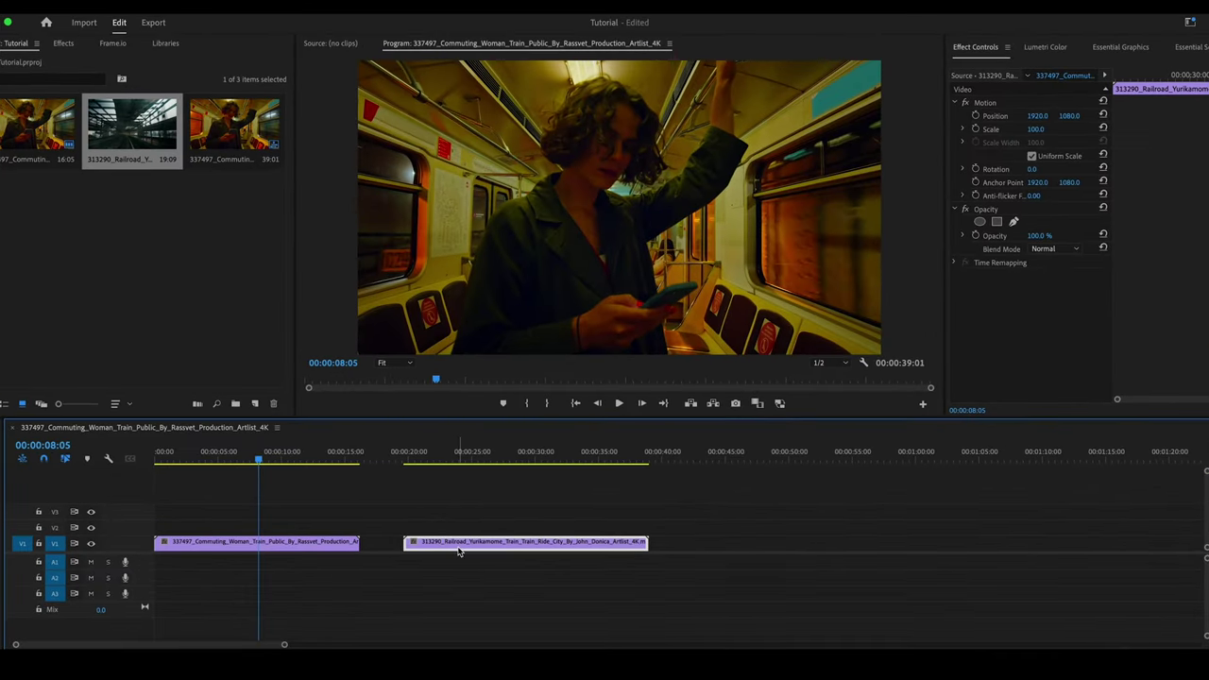
Step: Move the Railroad clip from V1 onto V2 at 00:00, above the Commuting Woman clip
{"action": "left_click_drag", "start_coordinate": [458, 544], "coordinate": [193, 539]}
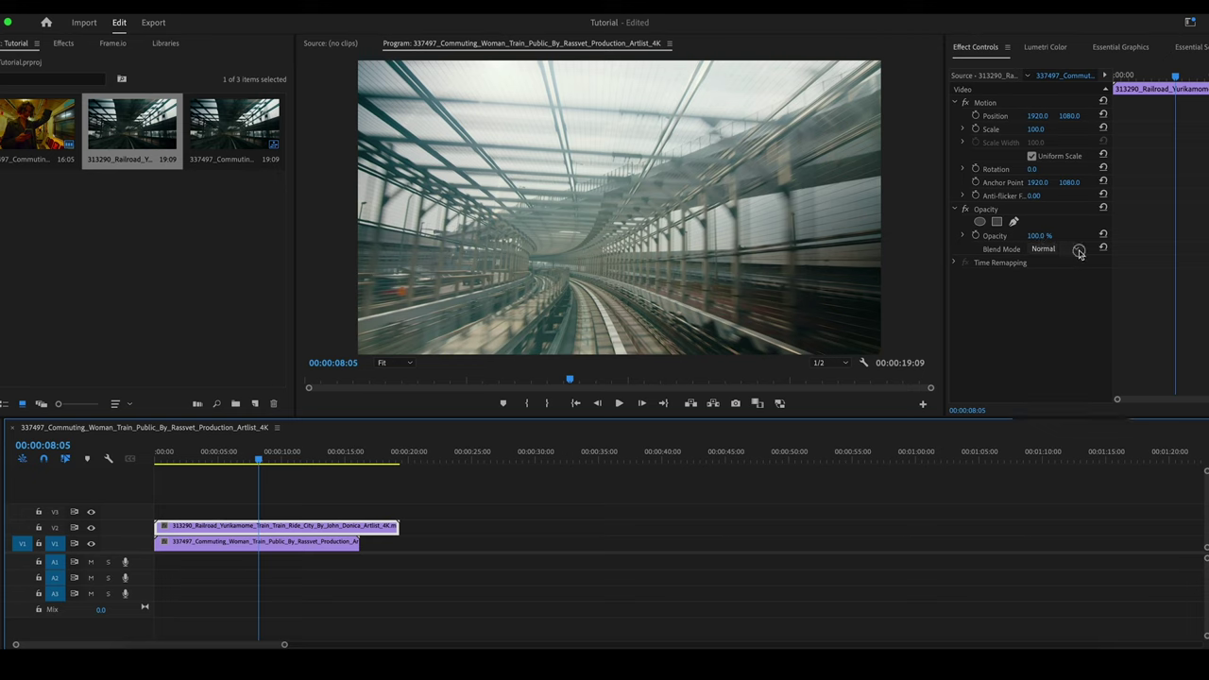
Step: Set the railroad clip's blend mode to Screen and its opacity to 85%
{"action": "left_click", "coordinate": [1077, 250]}
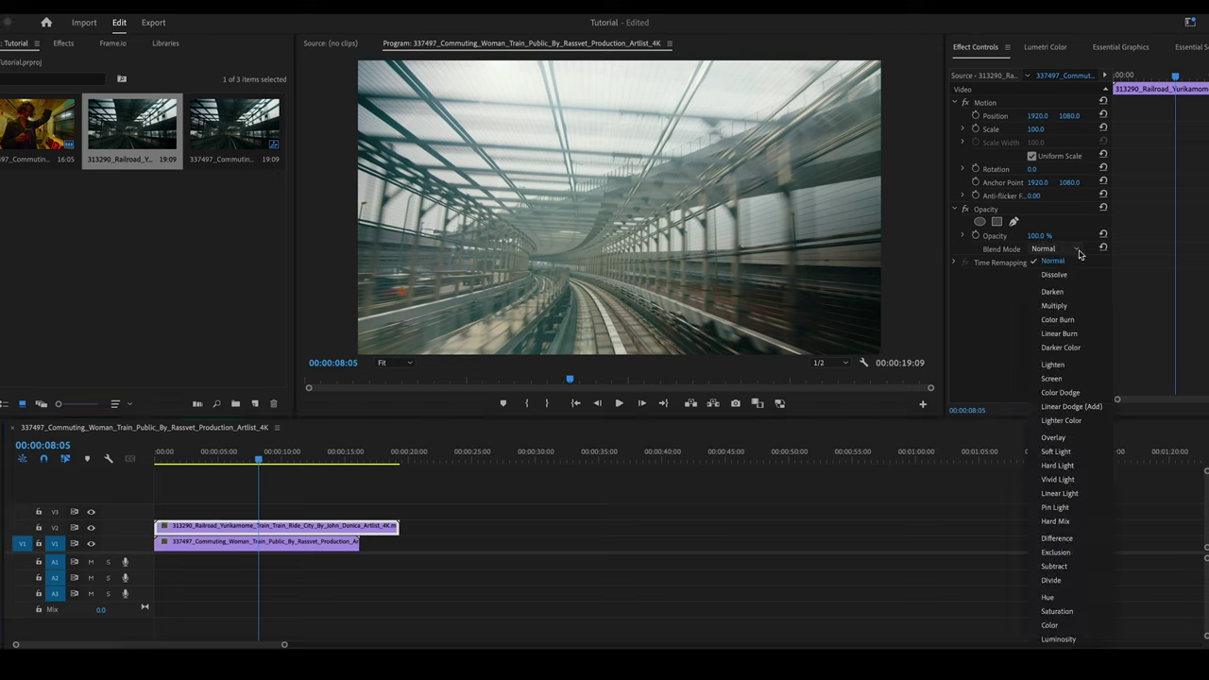
{"action": "left_click", "coordinate": [1063, 379]}
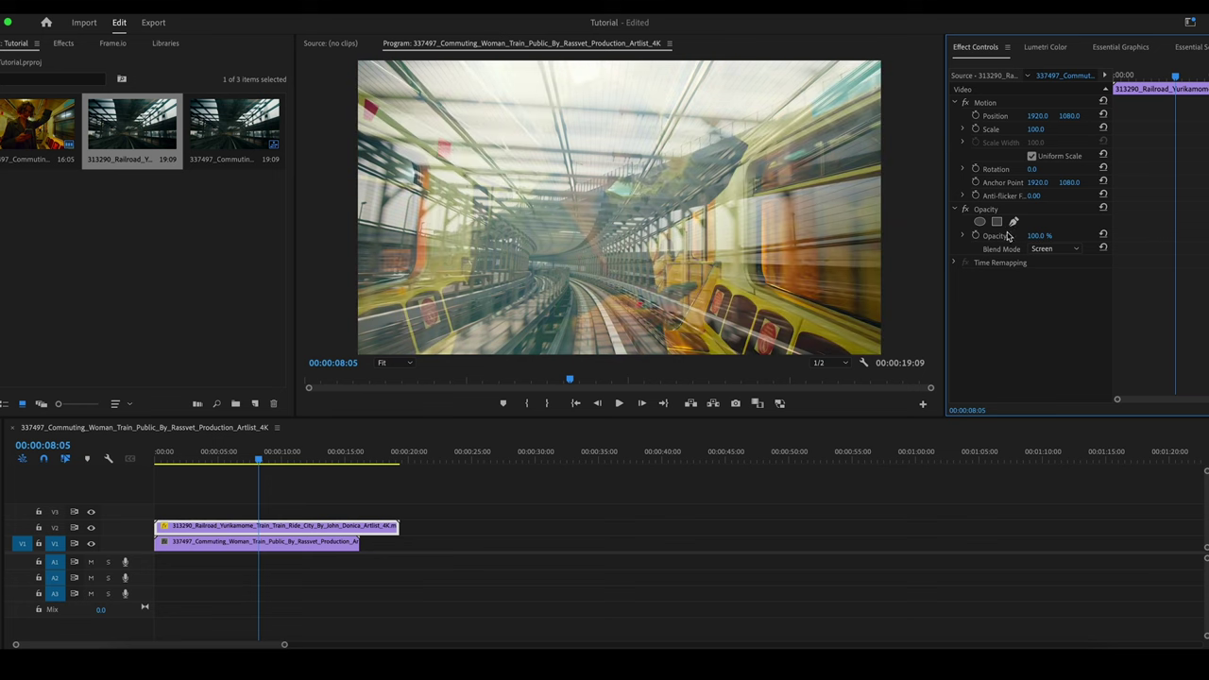
{"action": "left_click", "coordinate": [1034, 236]}
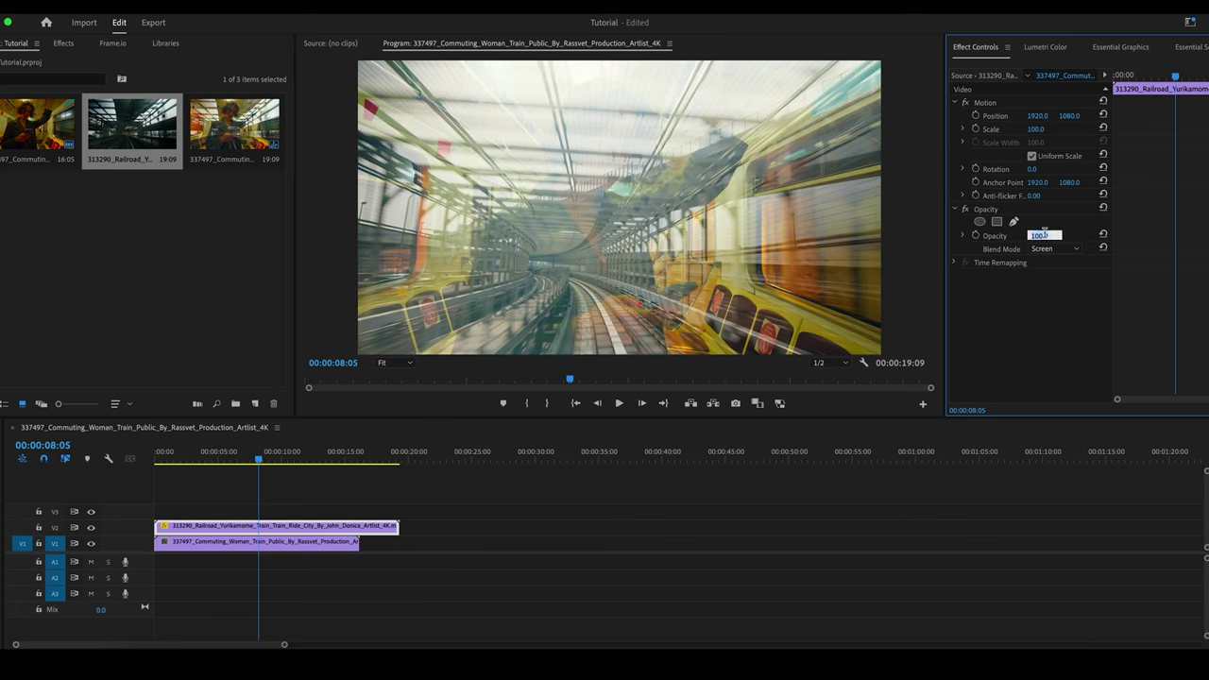
{"action": "type", "text": "85"}
{"action": "key", "text": "Return"}
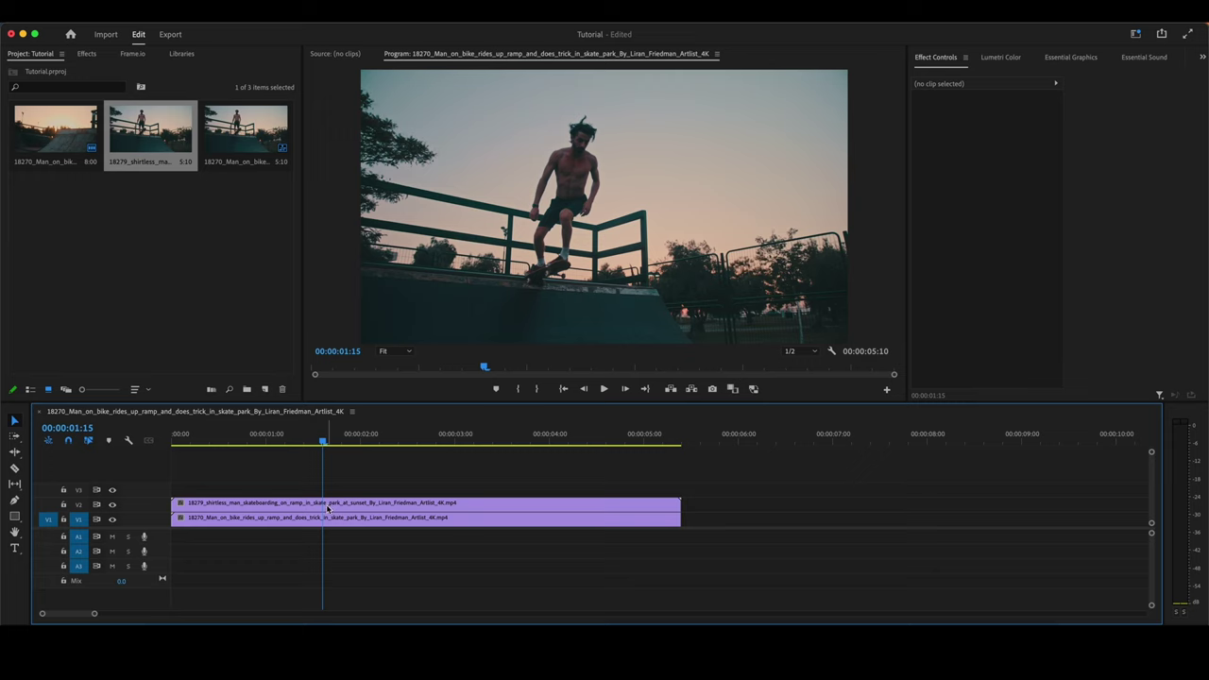
Step: Razor-cut the V2 skateboarding clip at eight consecutive frames starting at 00:00:01:15
{"action": "key", "text": "c"}
{"action": "left_click", "coordinate": [329, 505]}
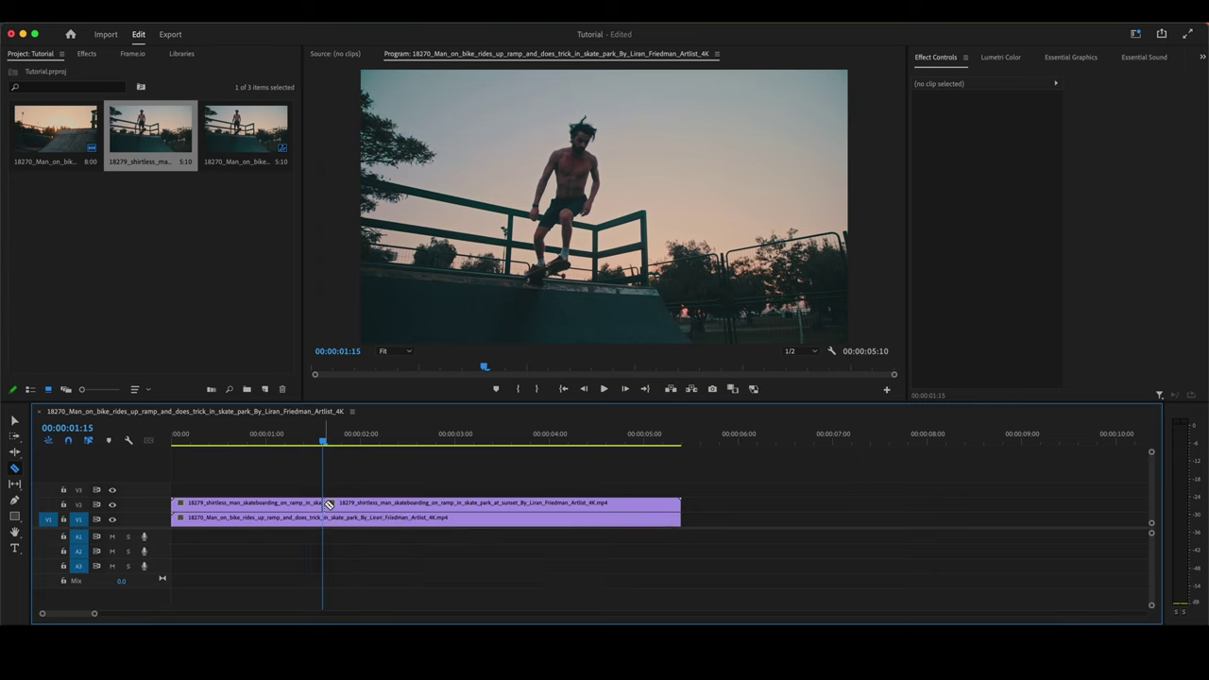
{"action": "key", "text": "Right"}
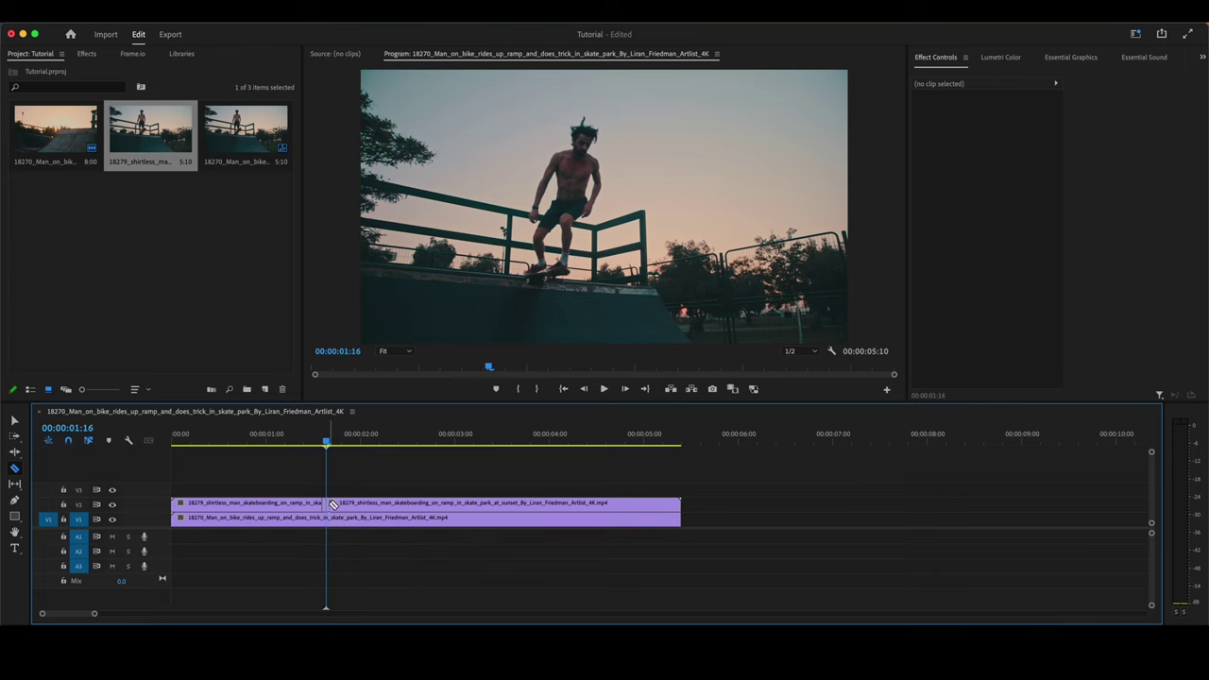
{"action": "left_click", "coordinate": [333, 506]}
{"action": "key", "text": "Right"}
{"action": "left_click", "coordinate": [335, 506]}
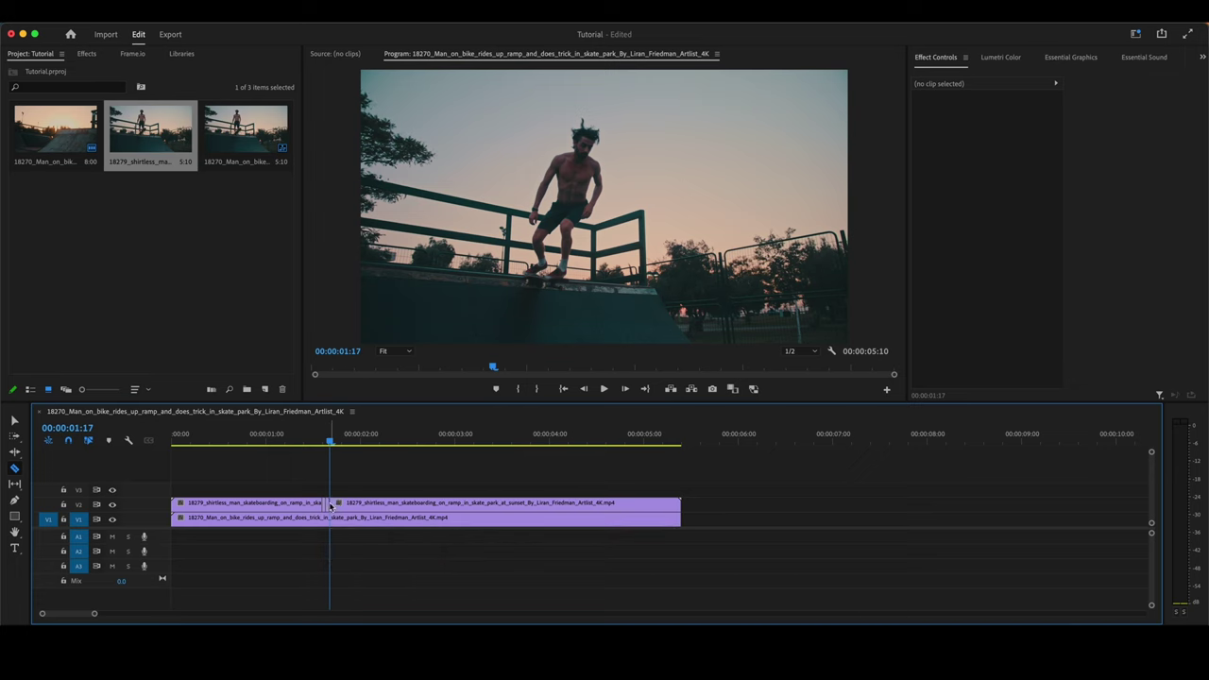
{"action": "key", "text": "Right"}
{"action": "left_click", "coordinate": [338, 505]}
{"action": "key", "text": "Right"}
{"action": "left_click", "coordinate": [340, 504]}
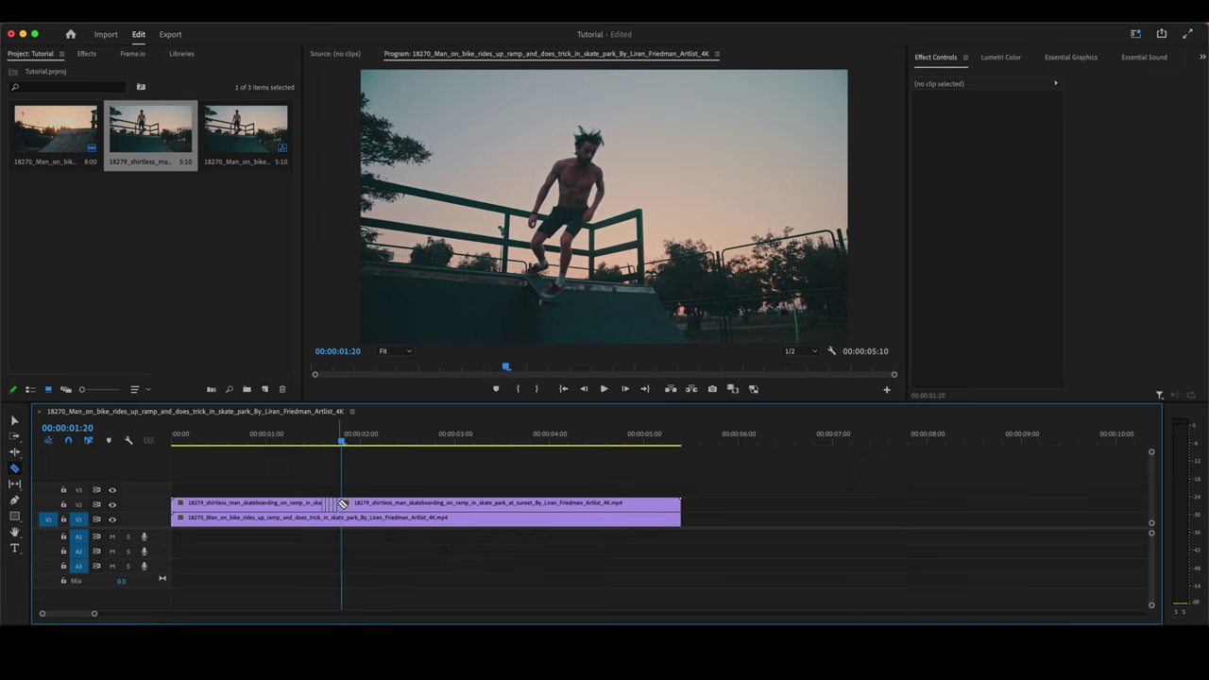
{"action": "key", "text": "Right"}
{"action": "key", "text": "Right"}
{"action": "left_click", "coordinate": [346, 505]}
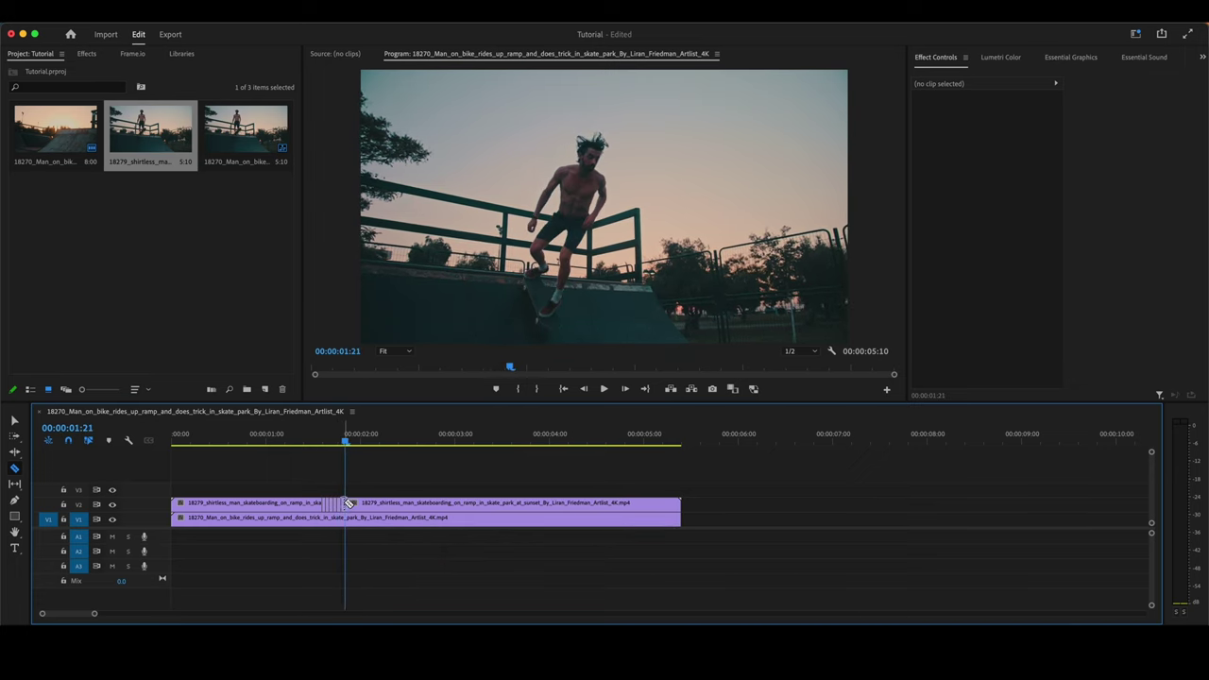
{"action": "key", "text": "Right"}
{"action": "left_click", "coordinate": [350, 505]}
{"action": "key", "text": "Right"}
{"action": "left_click", "coordinate": [355, 504]}
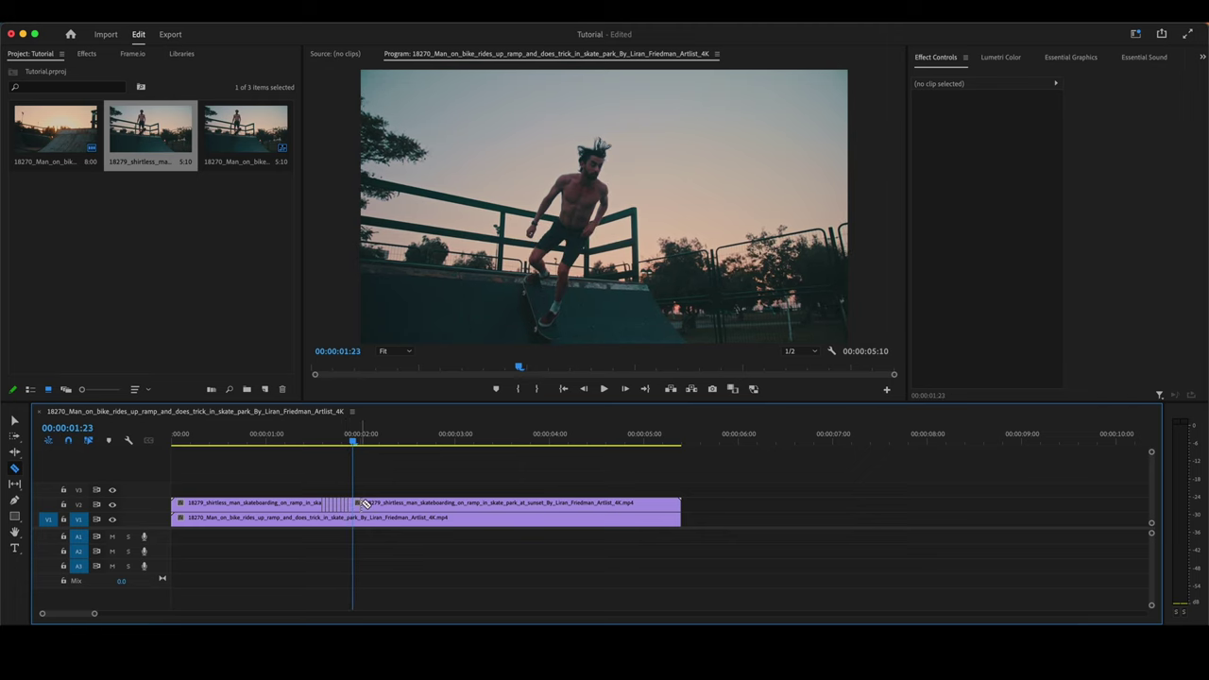
{"action": "key", "text": "Right"}
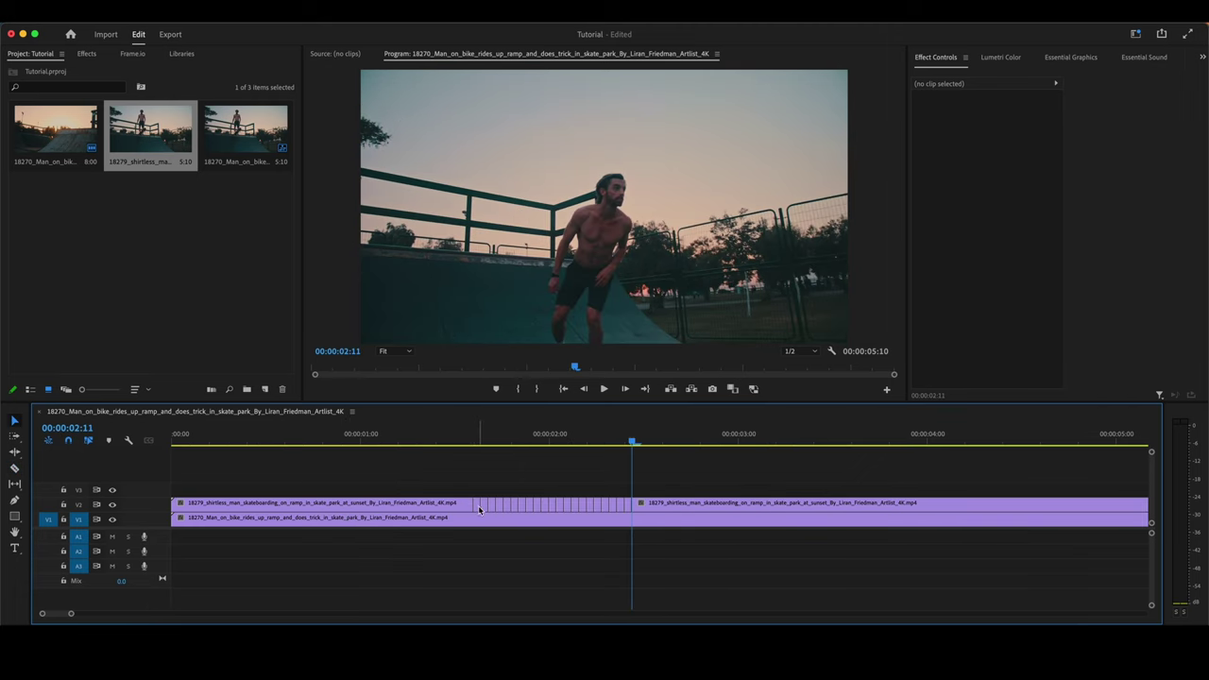
Step: Delete alternate one-frame slices of the V2 clip and play back the flicker section
{"action": "left_click", "coordinate": [478, 508]}
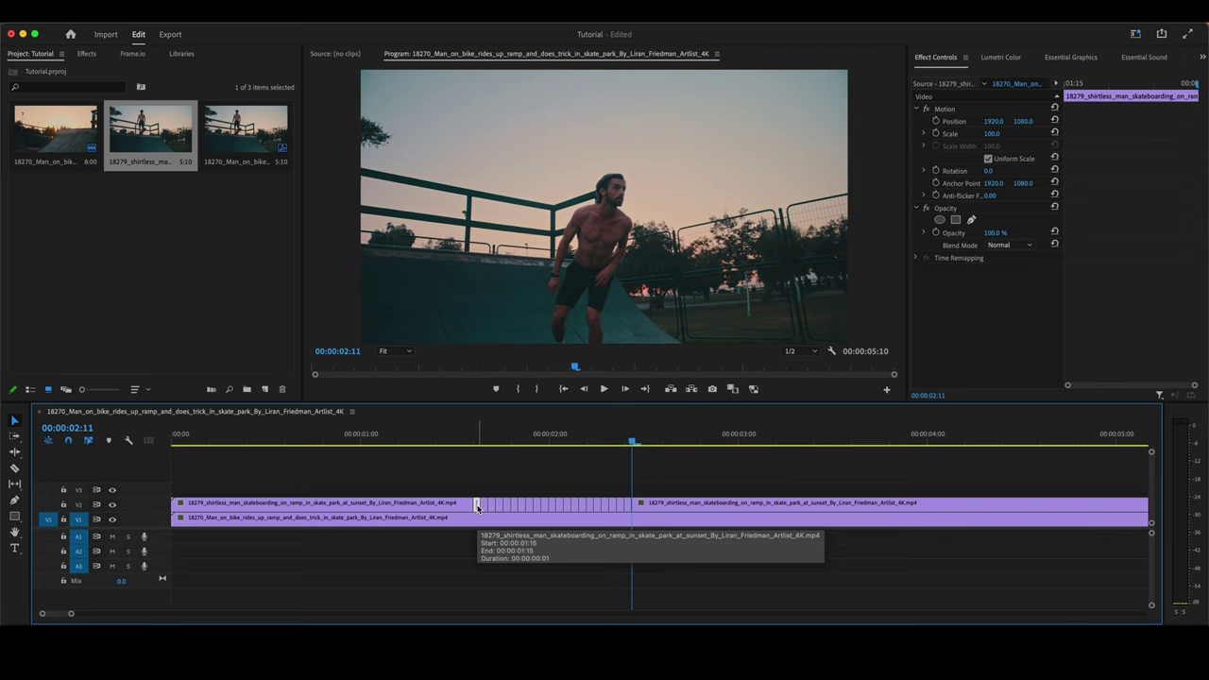
{"action": "key", "text": "Delete"}
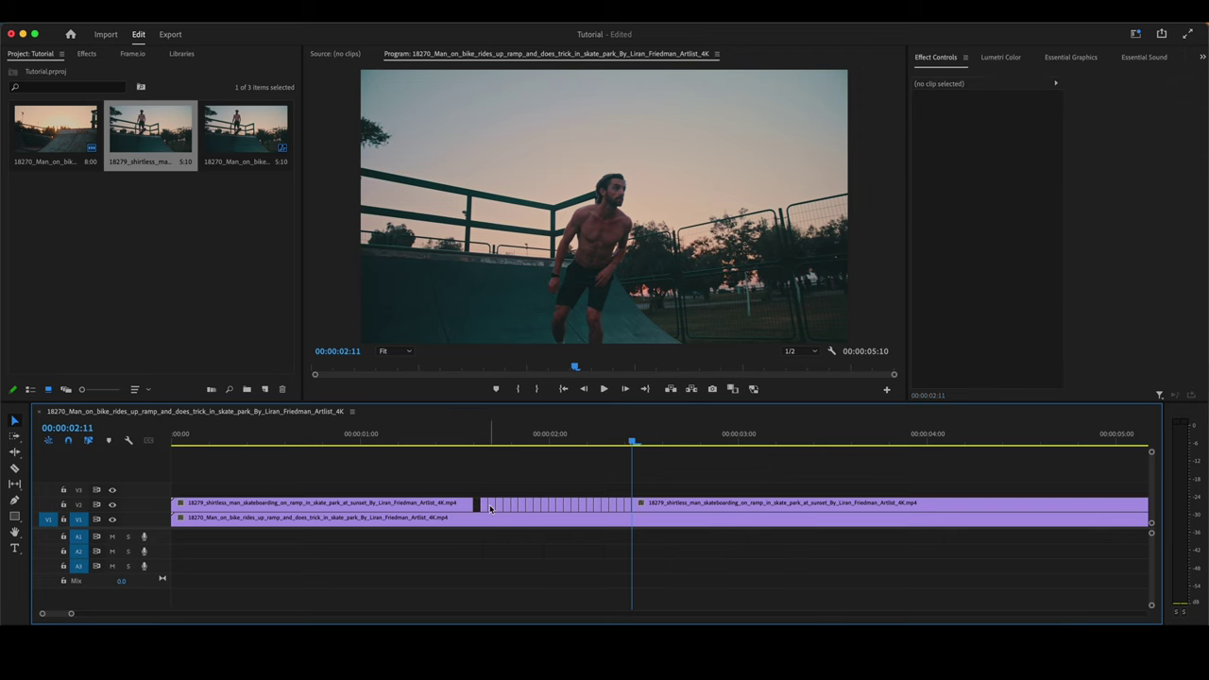
{"action": "left_click", "coordinate": [459, 447]}
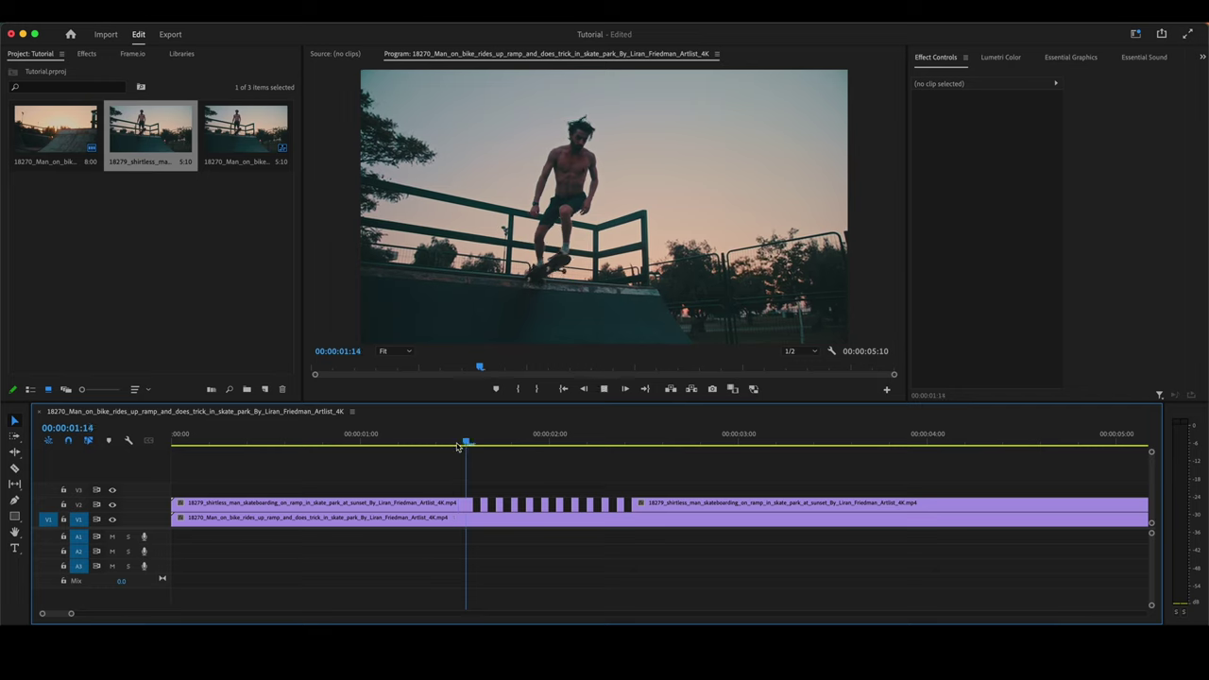
{"action": "key", "text": "space"}
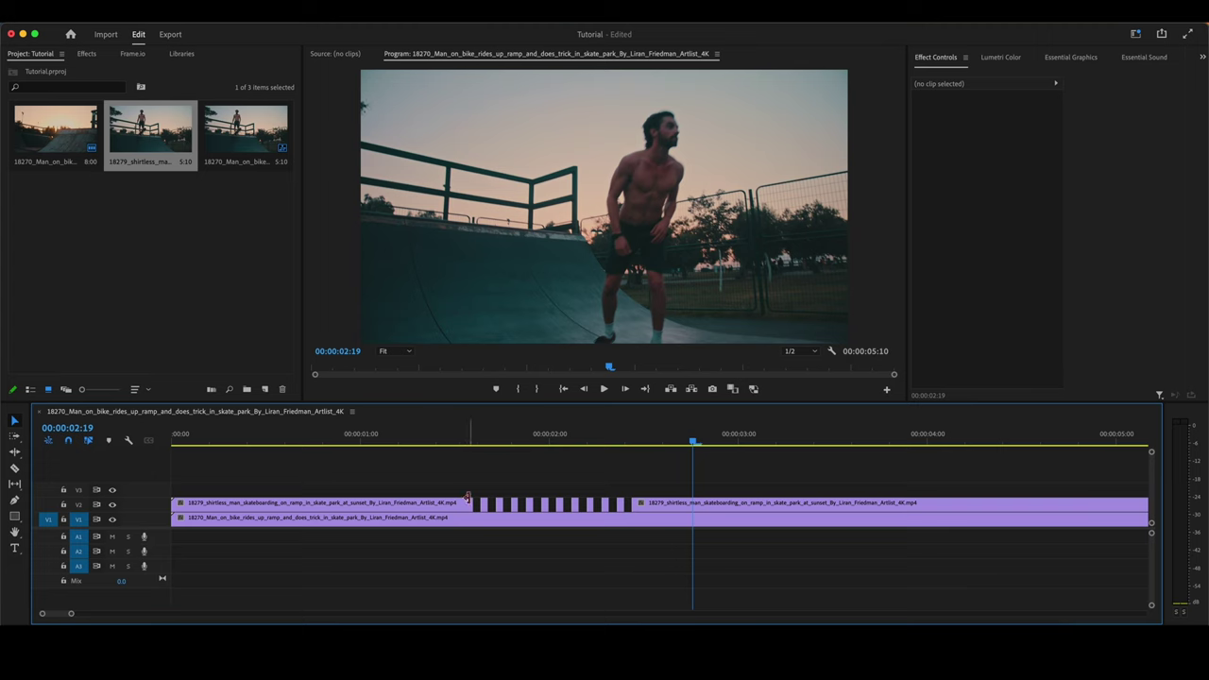
Step: Delete the bike clip on V1 and replay the flicker against black
{"action": "left_click", "coordinate": [473, 523]}
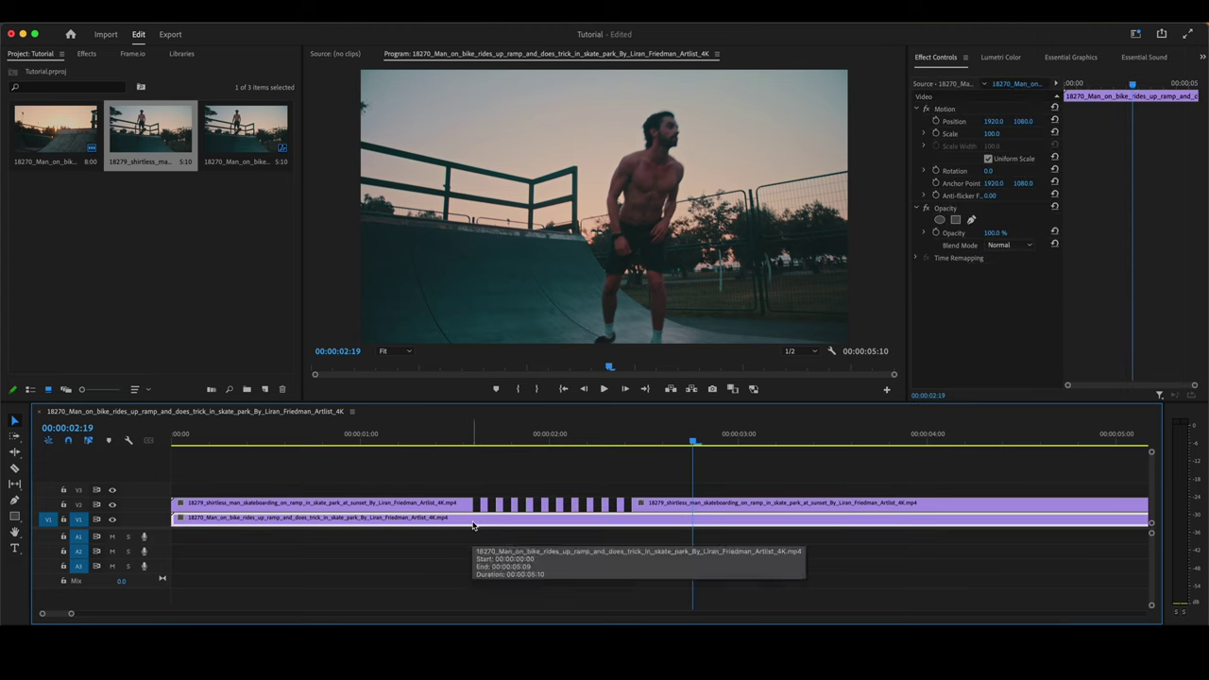
{"action": "key", "text": "Delete"}
{"action": "left_click", "coordinate": [450, 440]}
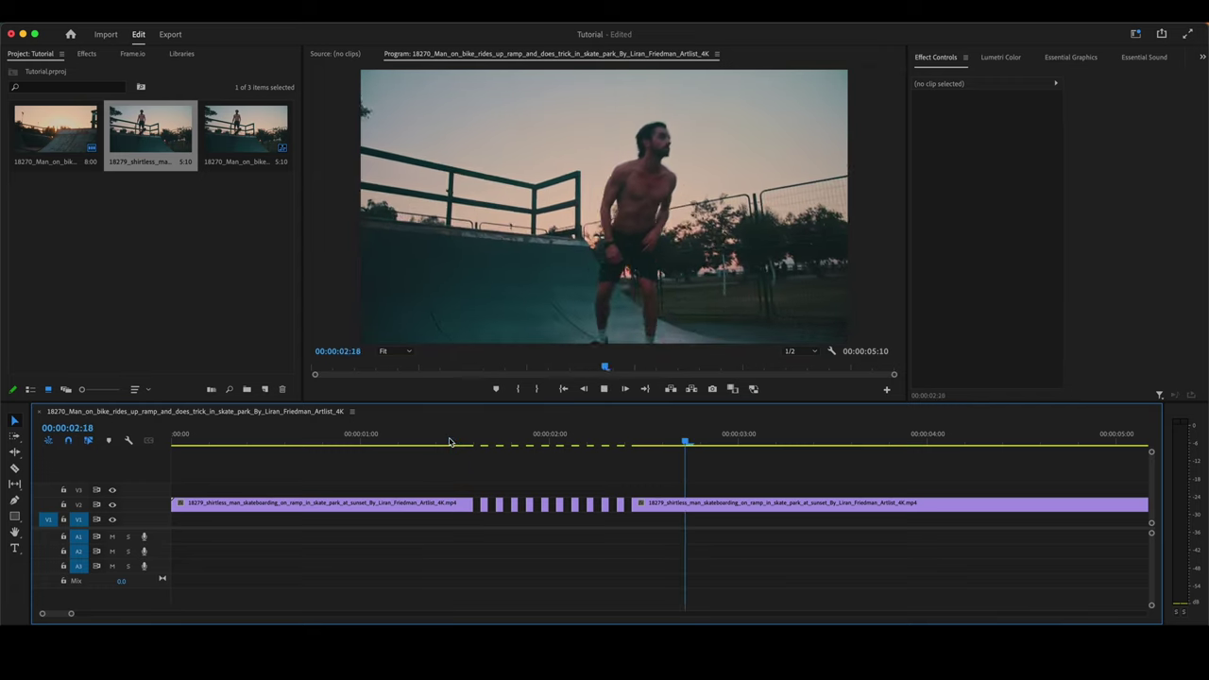
{"action": "key", "text": "space"}
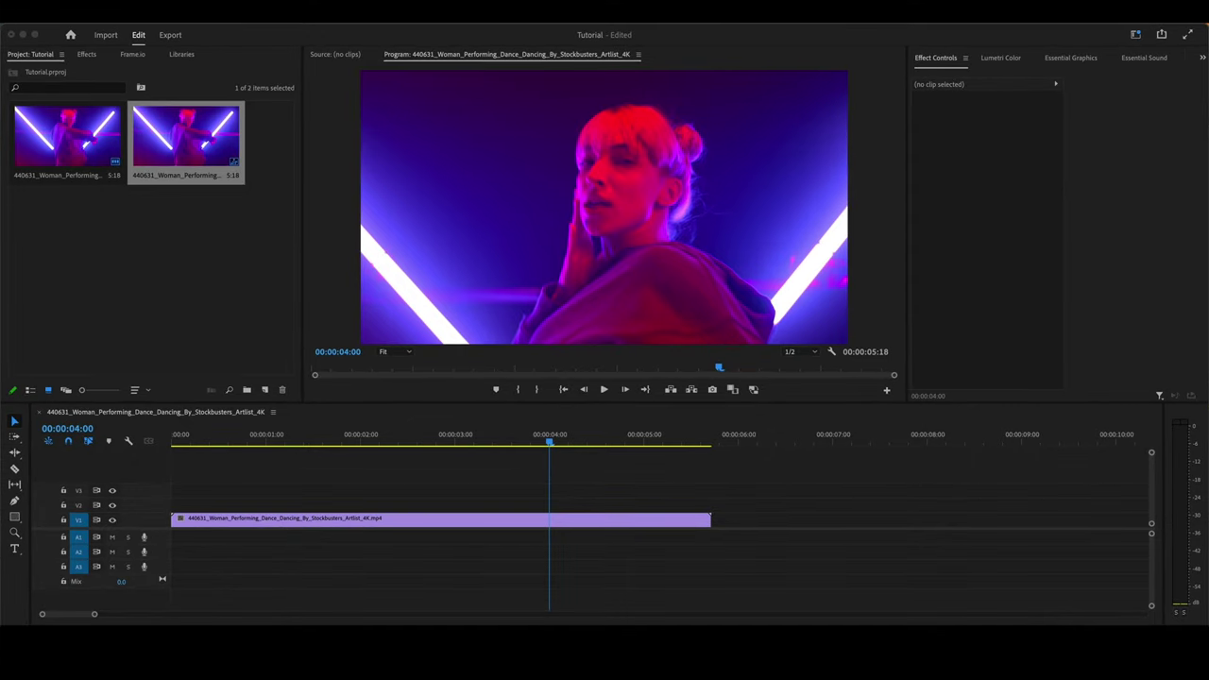
Step: Export the dancer frame at 00:00:04:00 as a PNG and import it into the project
{"action": "left_click", "coordinate": [548, 521]}
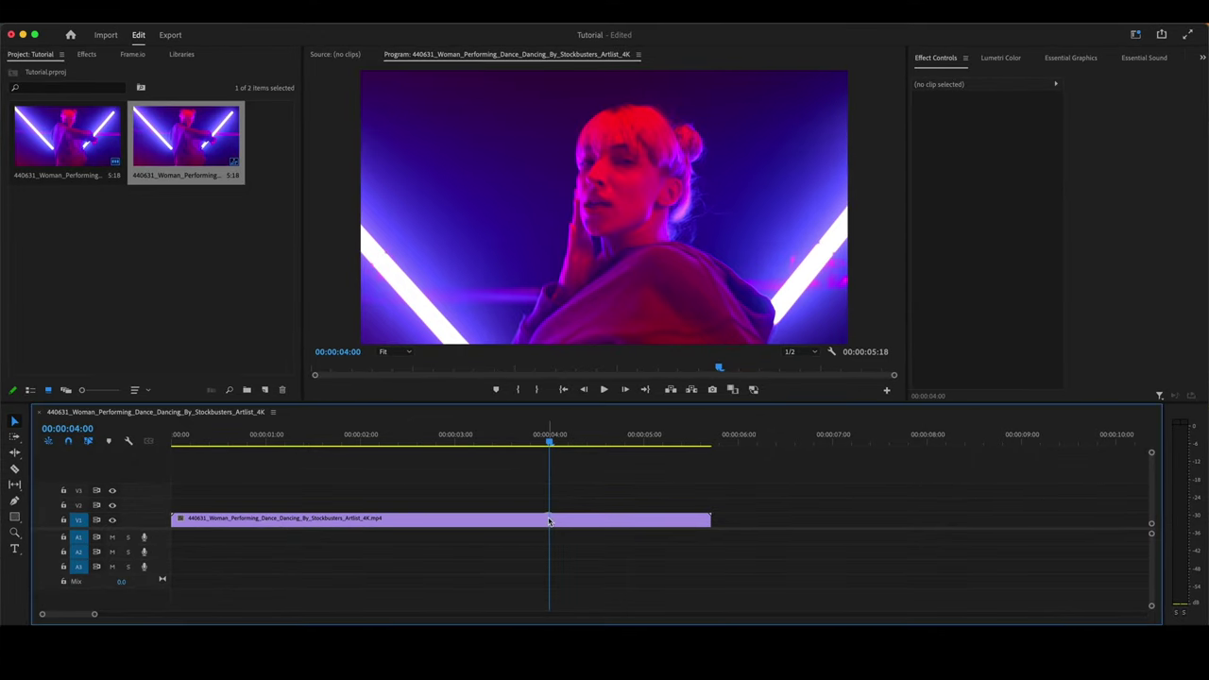
{"action": "left_click", "coordinate": [548, 520]}
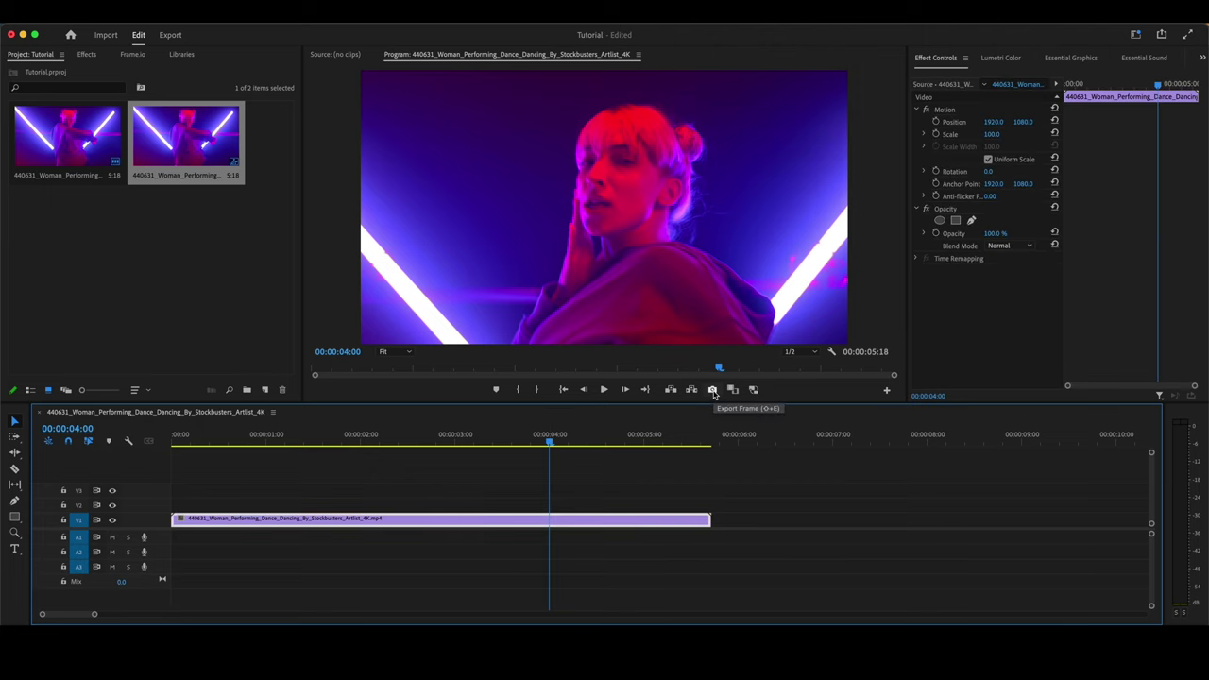
{"action": "left_click", "coordinate": [713, 390]}
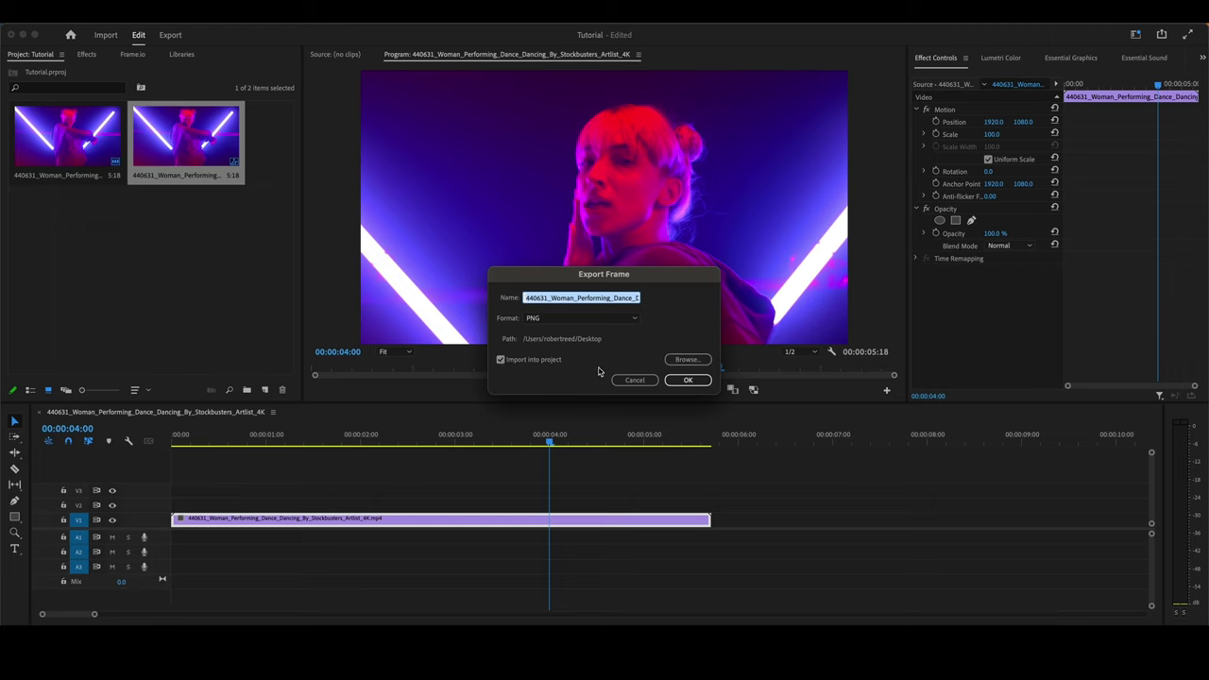
{"action": "left_click", "coordinate": [674, 382]}
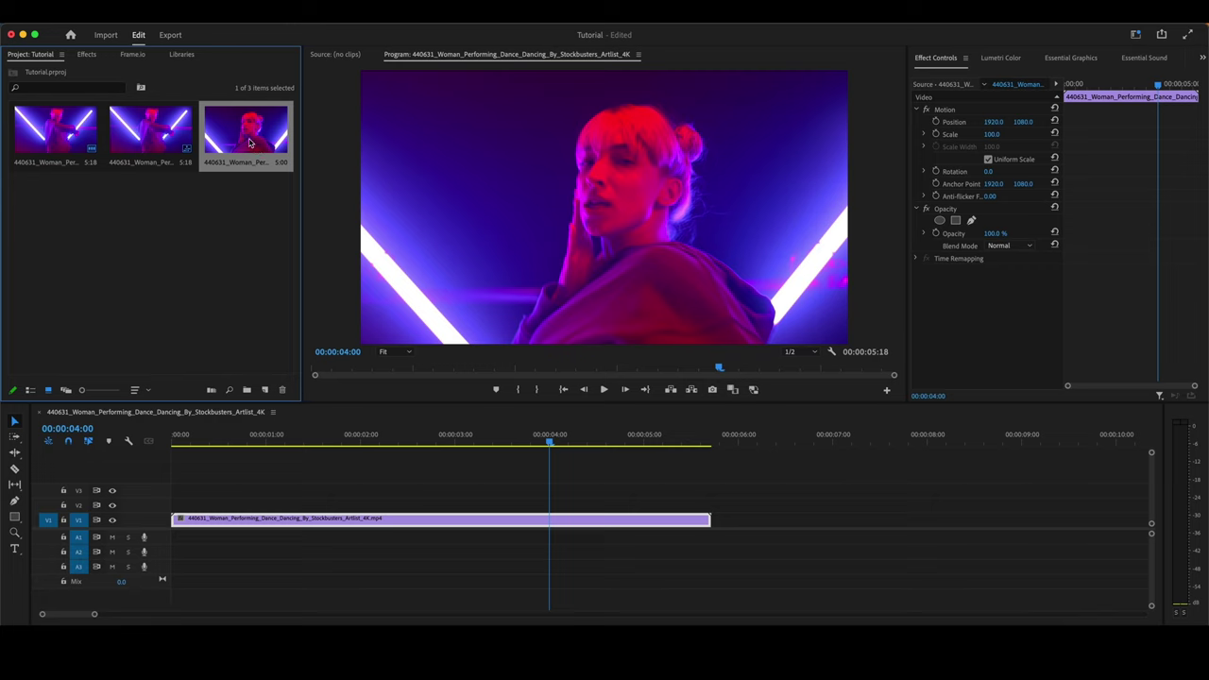
Step: Place the exported PNG on V2 at the playhead and trim it to an 18-frame flash
{"action": "left_click_drag", "start_coordinate": [250, 142], "coordinate": [511, 504]}
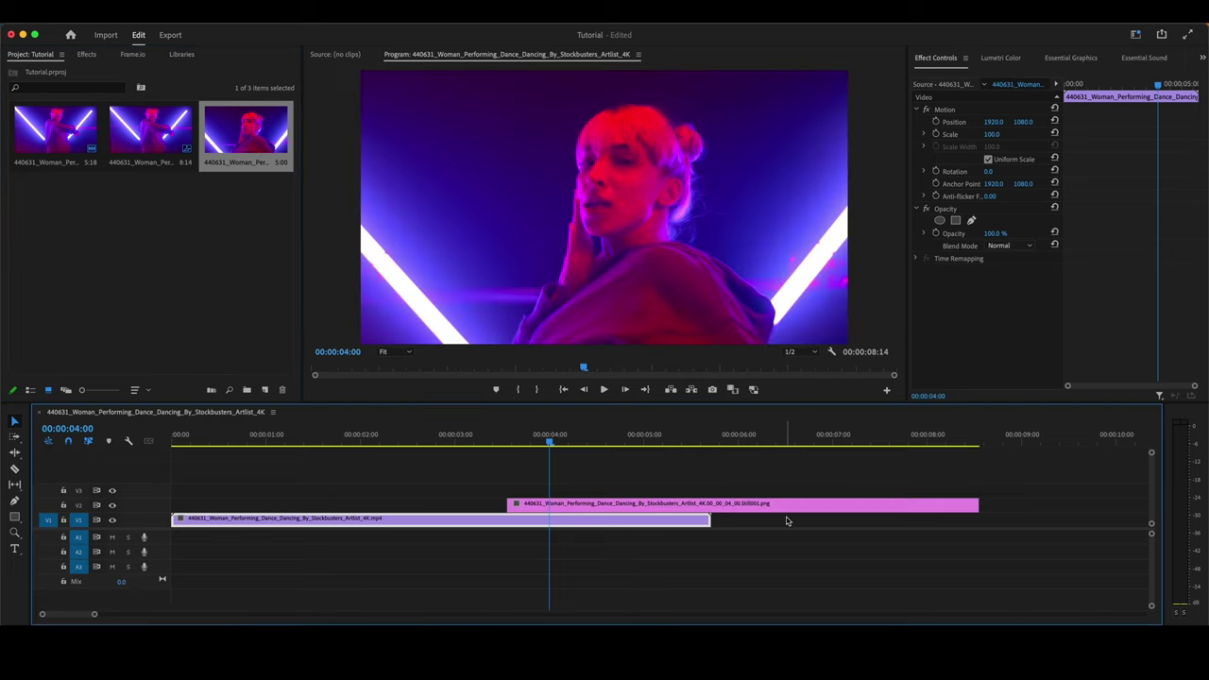
{"action": "left_click_drag", "start_coordinate": [975, 502], "coordinate": [573, 503]}
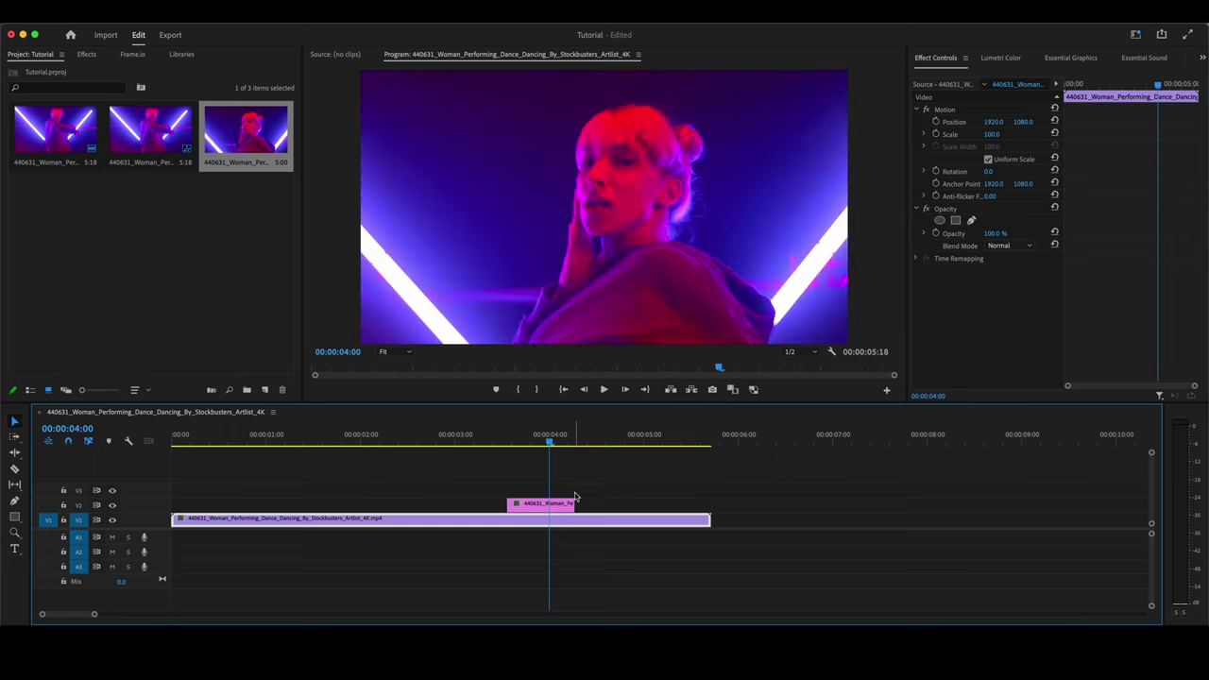
Step: Set the V2 still to 50% opacity and 150% scale, then preview the flash
{"action": "left_click", "coordinate": [536, 507]}
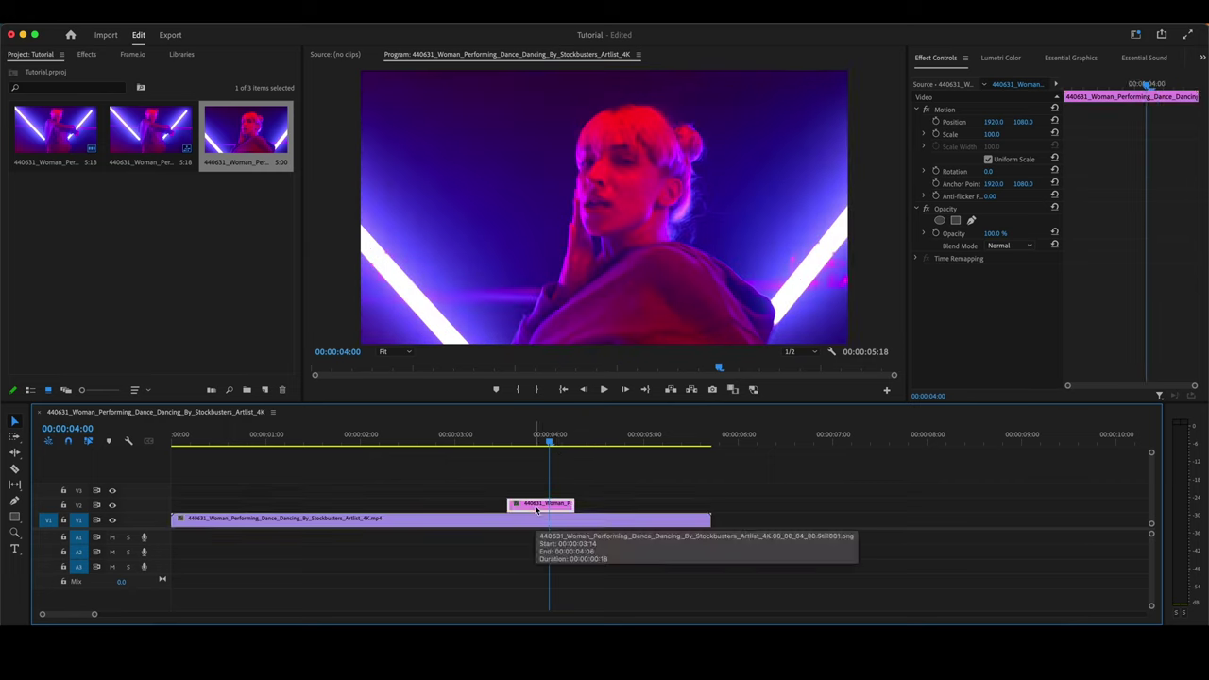
{"action": "left_click", "coordinate": [995, 232]}
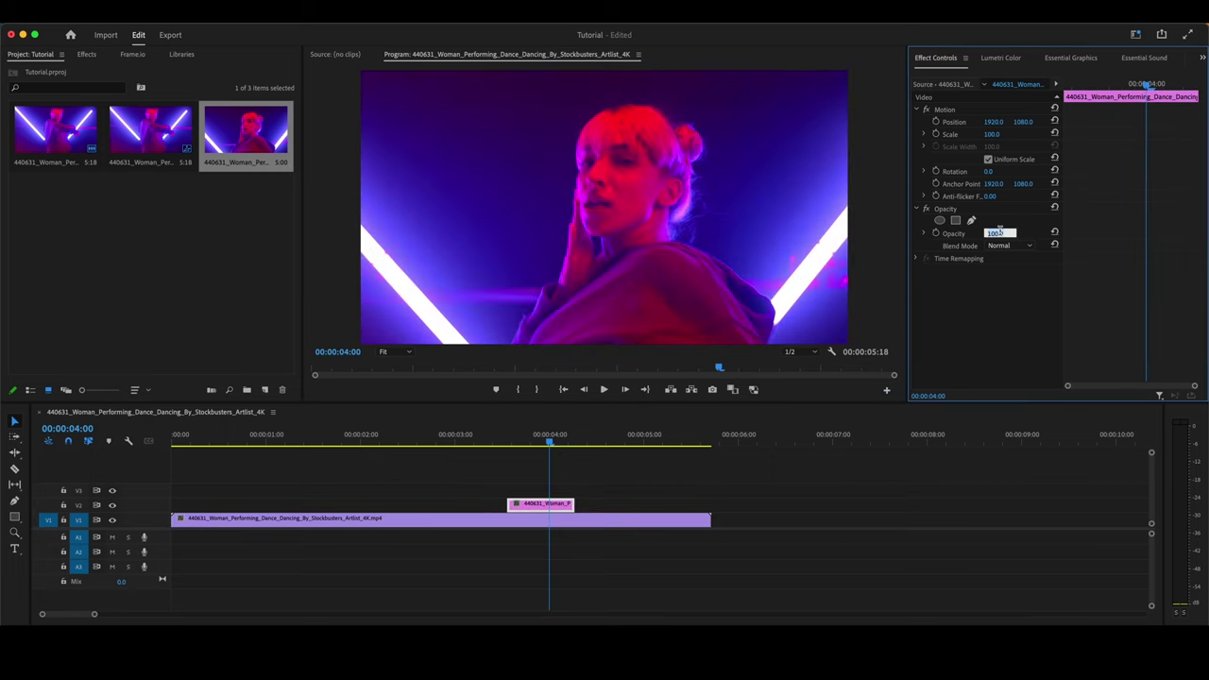
{"action": "type", "text": "50"}
{"action": "left_click", "coordinate": [996, 134]}
{"action": "type", "text": "150"}
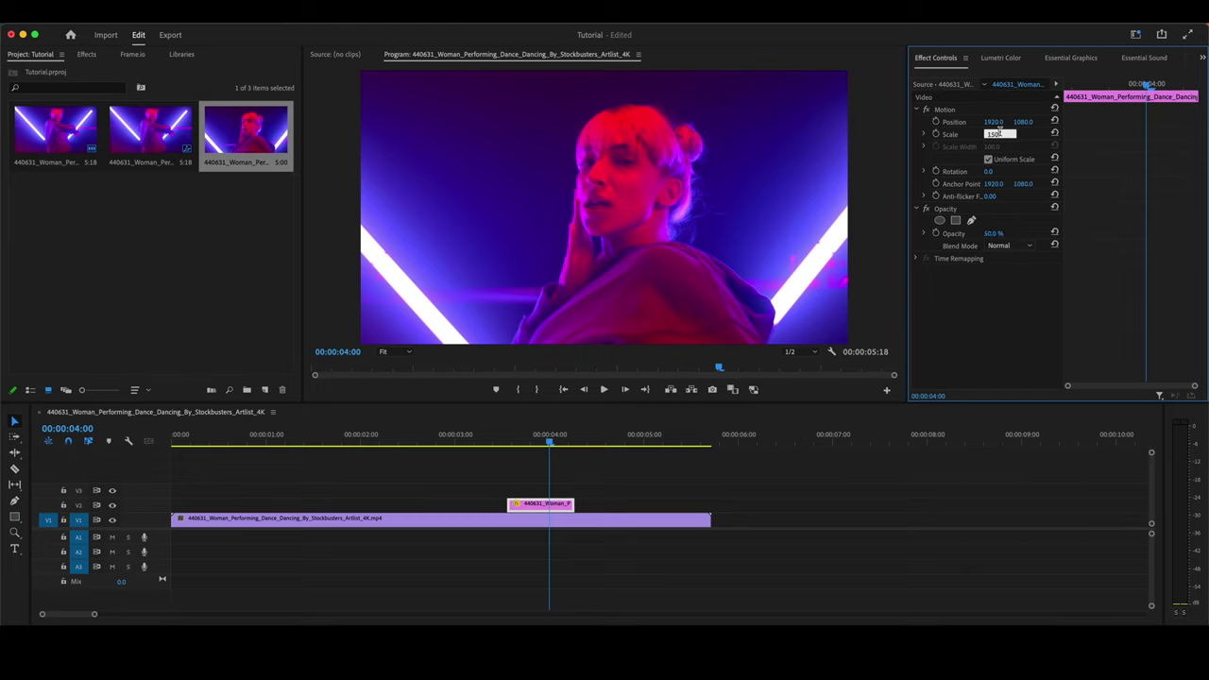
{"action": "key", "text": "Return"}
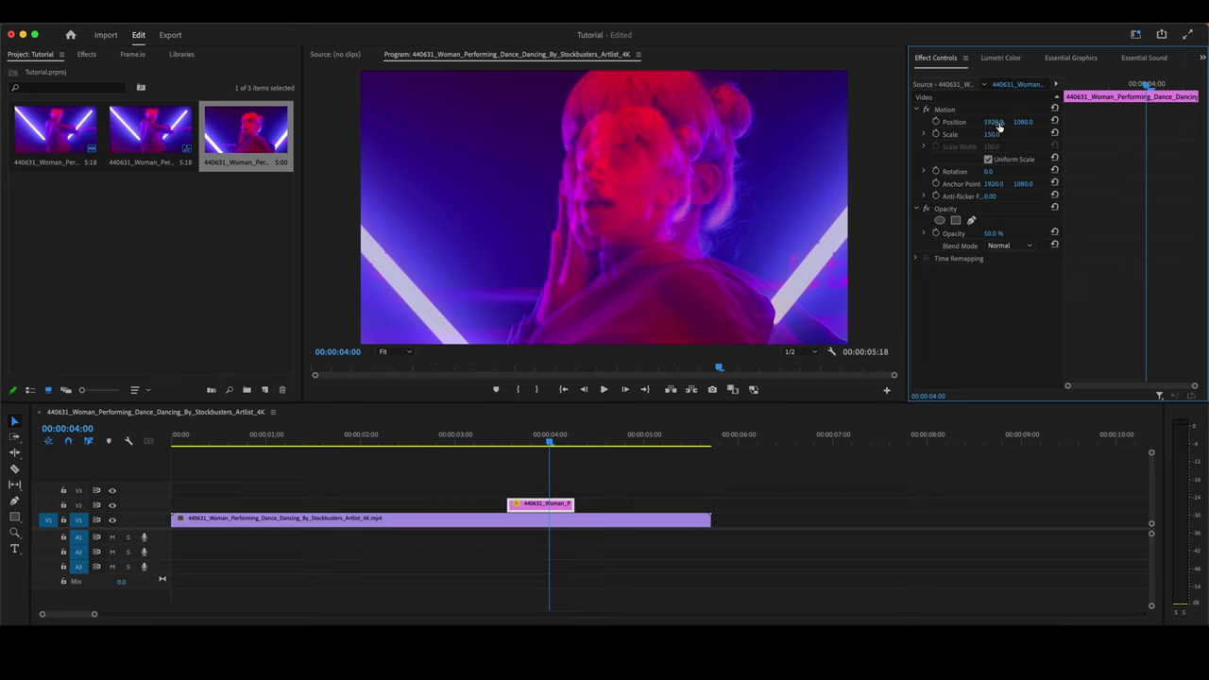
{"action": "left_click", "coordinate": [489, 443]}
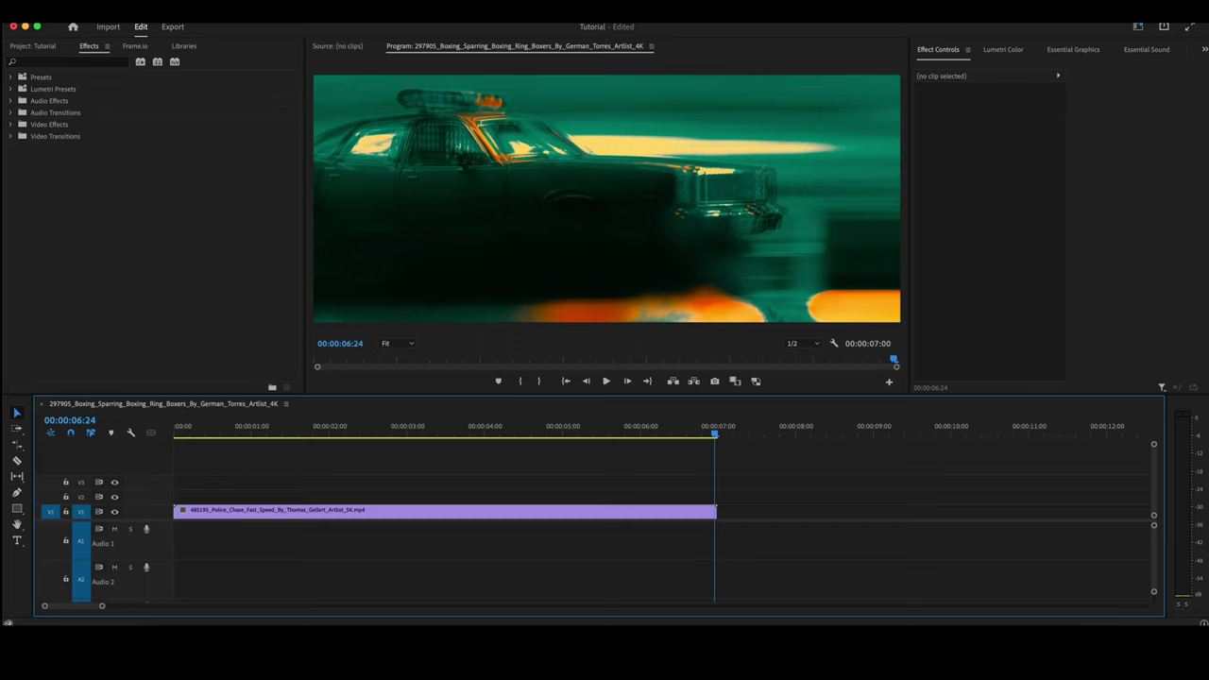
Step: Apply the Find Edges effect to the police chase clip with Invert turned on
{"action": "left_click", "coordinate": [272, 516]}
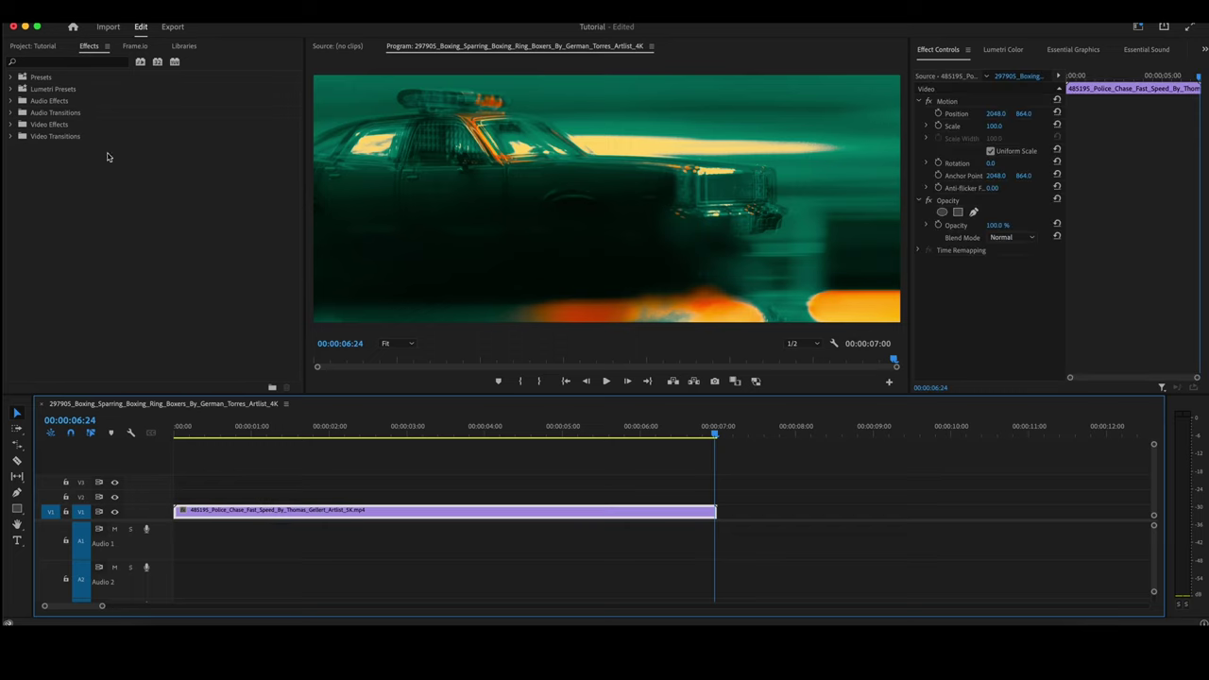
{"action": "left_click", "coordinate": [91, 62]}
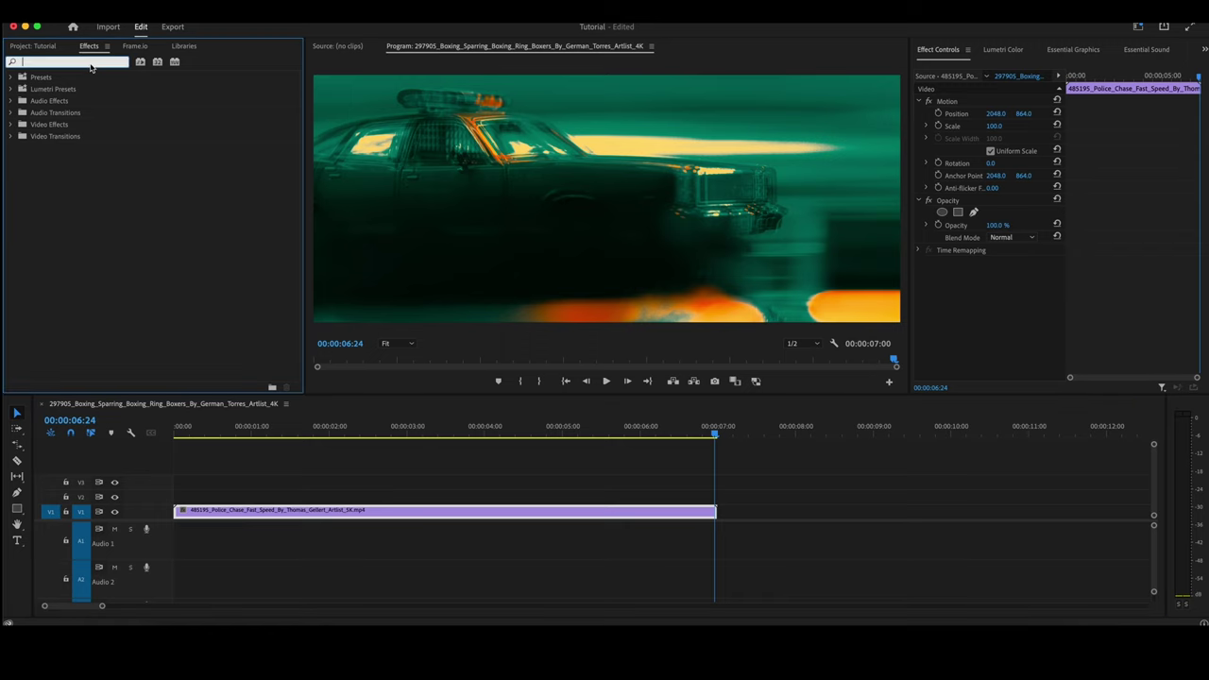
{"action": "type", "text": "find"}
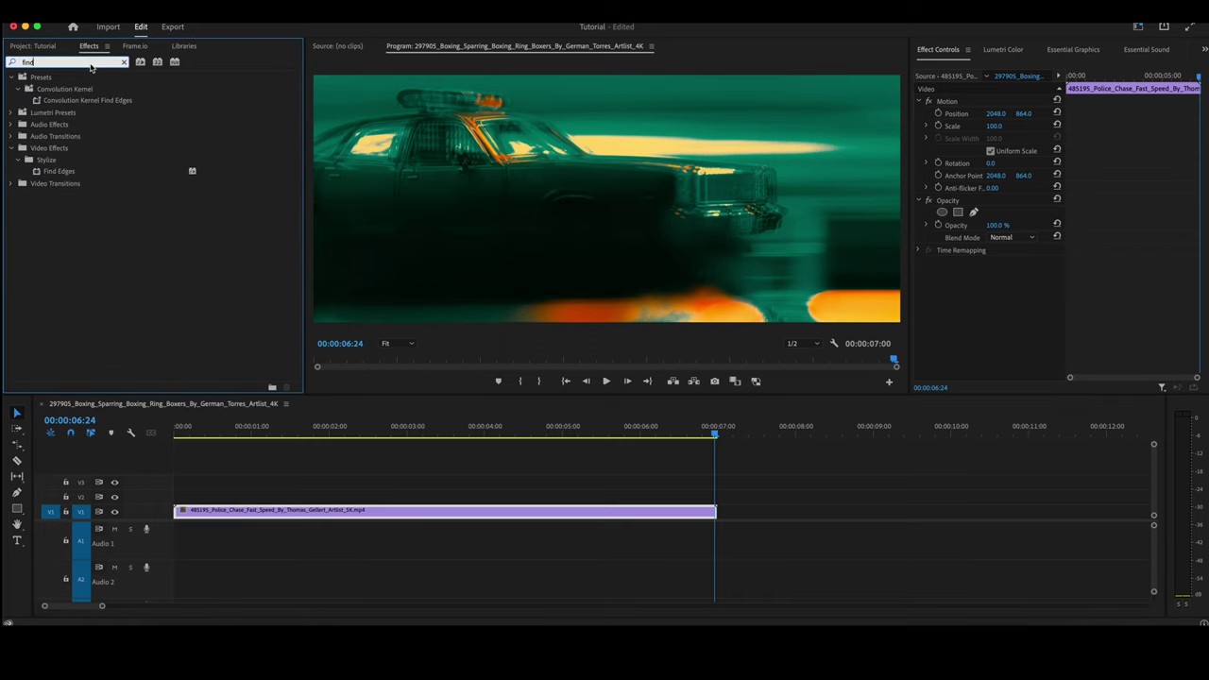
{"action": "type", "text": " edg"}
{"action": "double_click", "coordinate": [52, 172]}
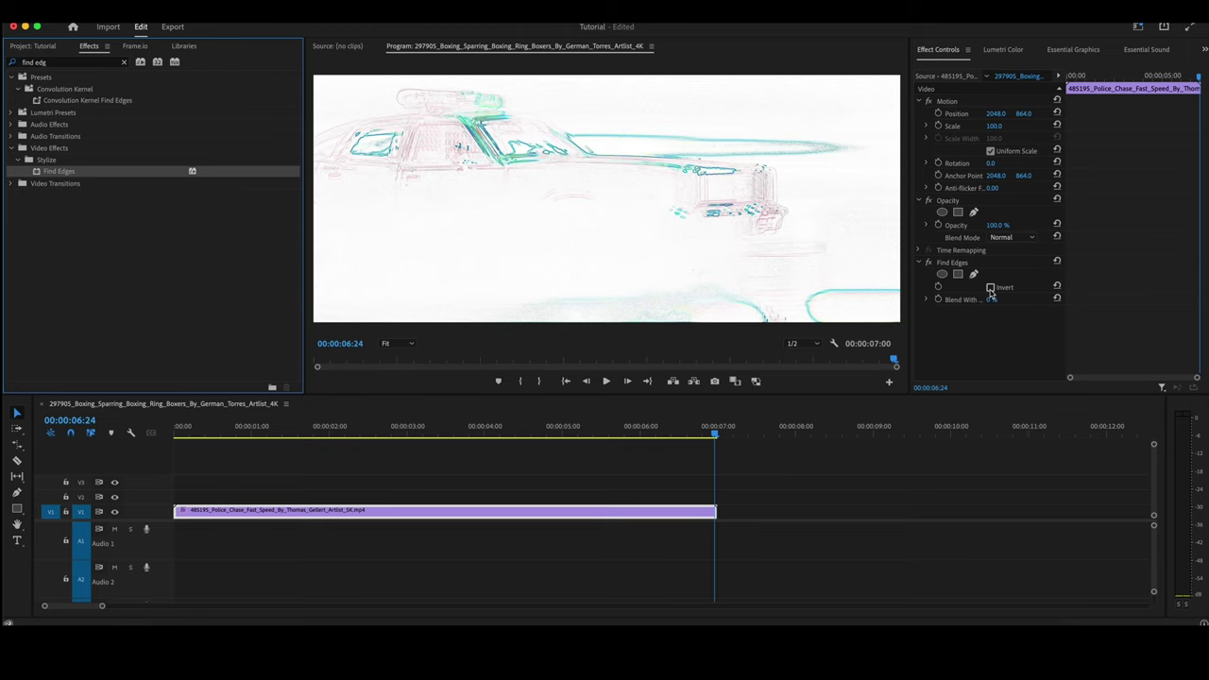
{"action": "left_click", "coordinate": [990, 288]}
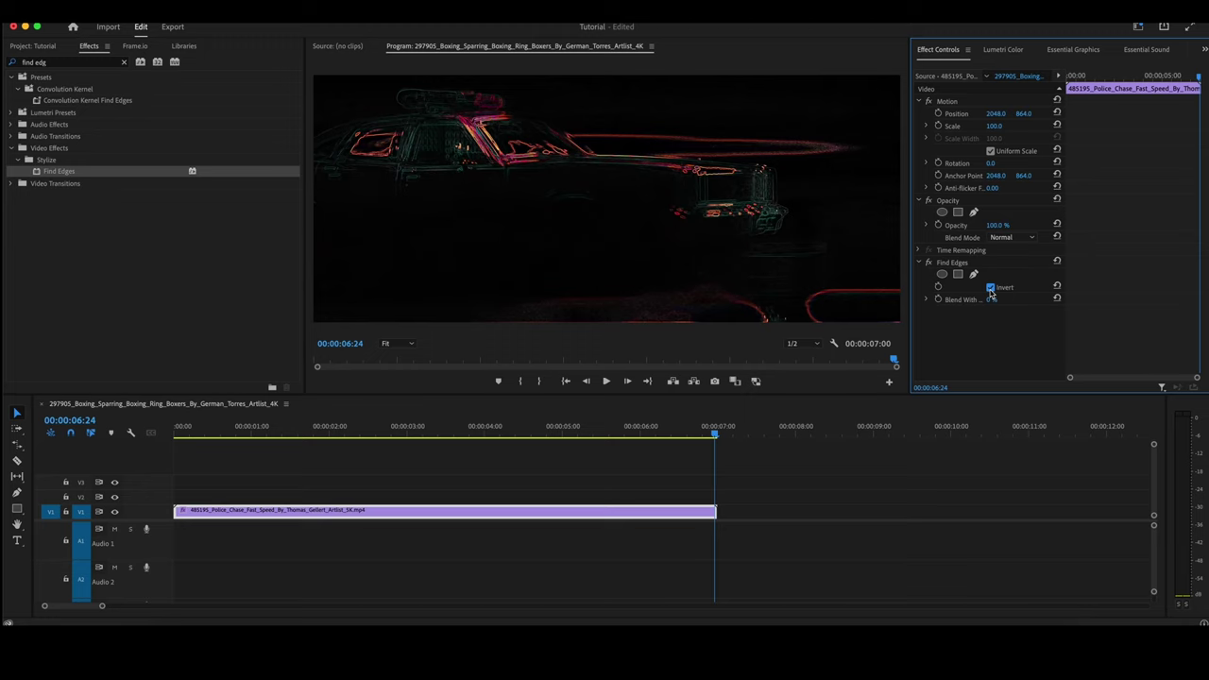
Step: Add a Tint effect to the police chase clip with Map White To set to cyan
{"action": "left_click", "coordinate": [123, 62]}
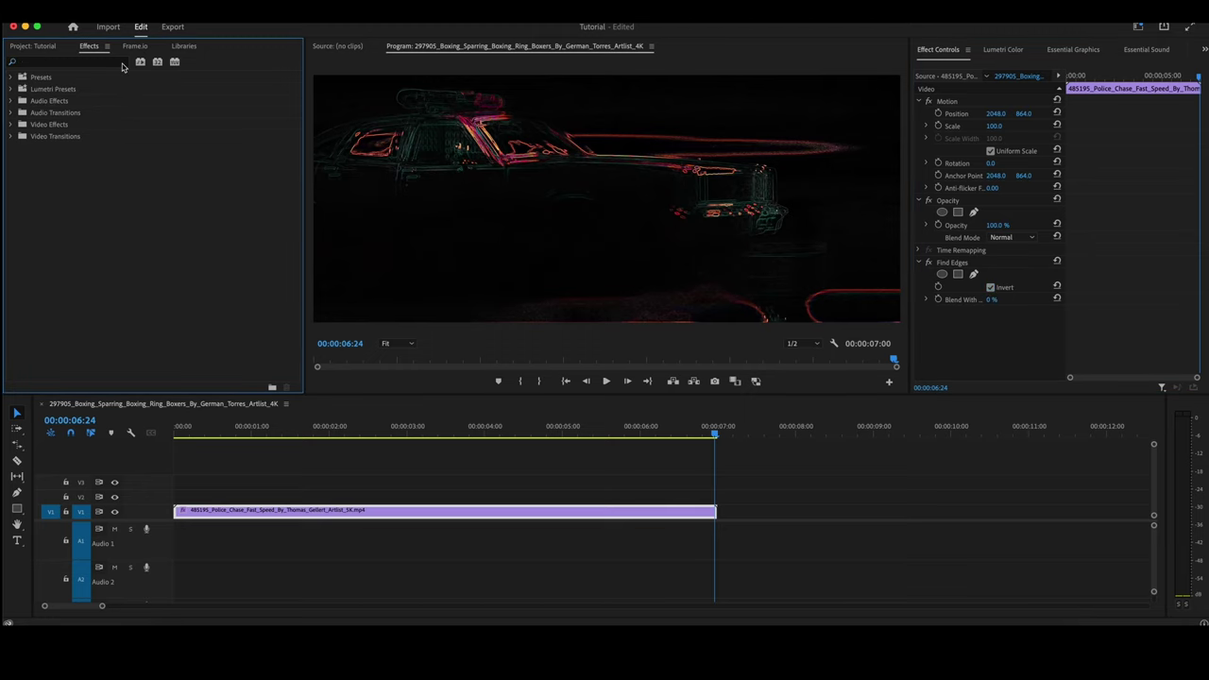
{"action": "left_click", "coordinate": [114, 64]}
{"action": "type", "text": "tint"}
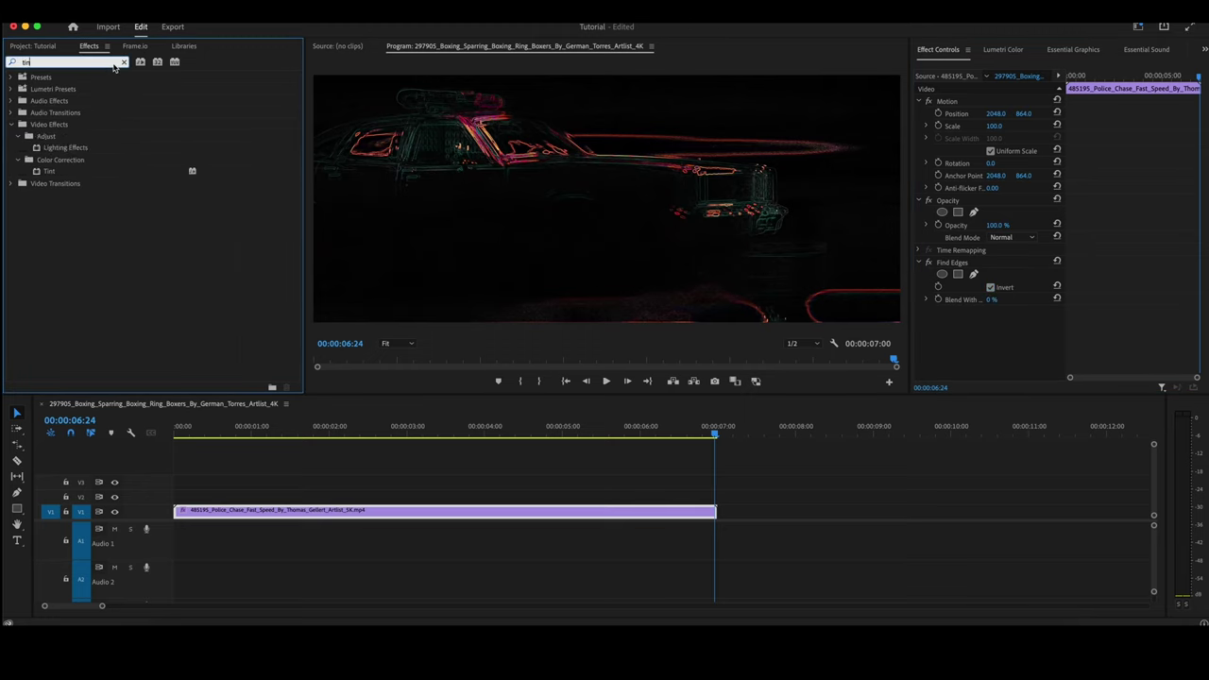
{"action": "double_click", "coordinate": [45, 150]}
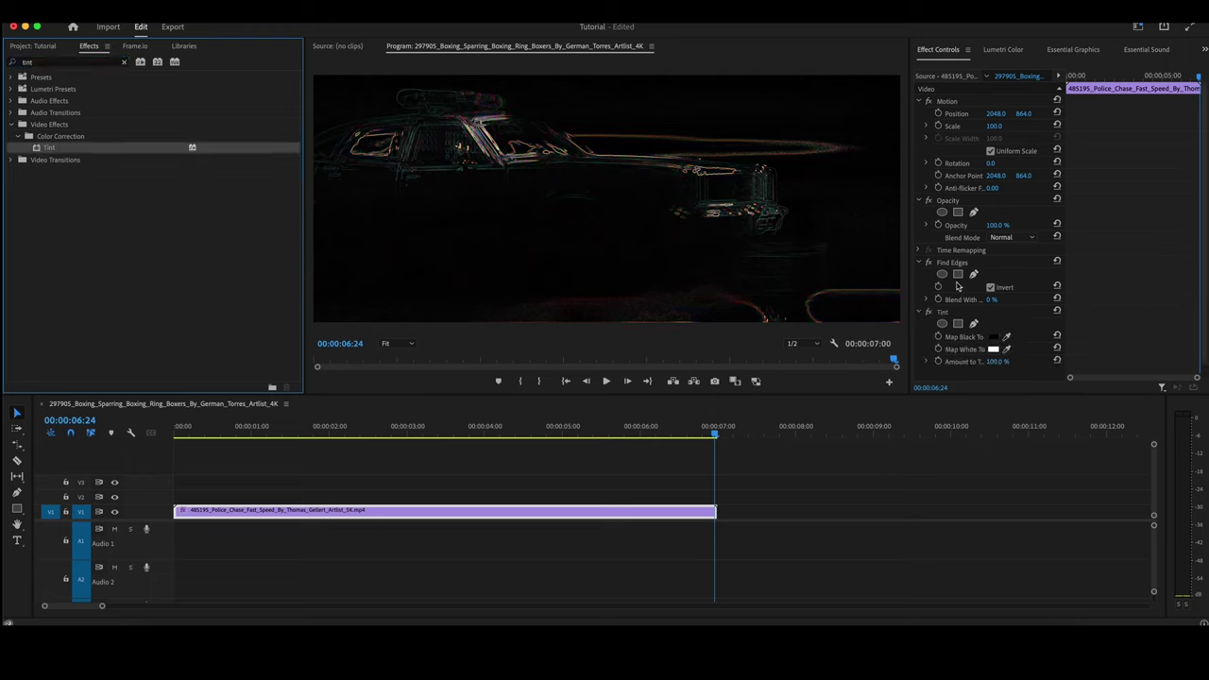
{"action": "scroll", "coordinate": [957, 285], "scroll_direction": "down", "scroll_amount": 1}
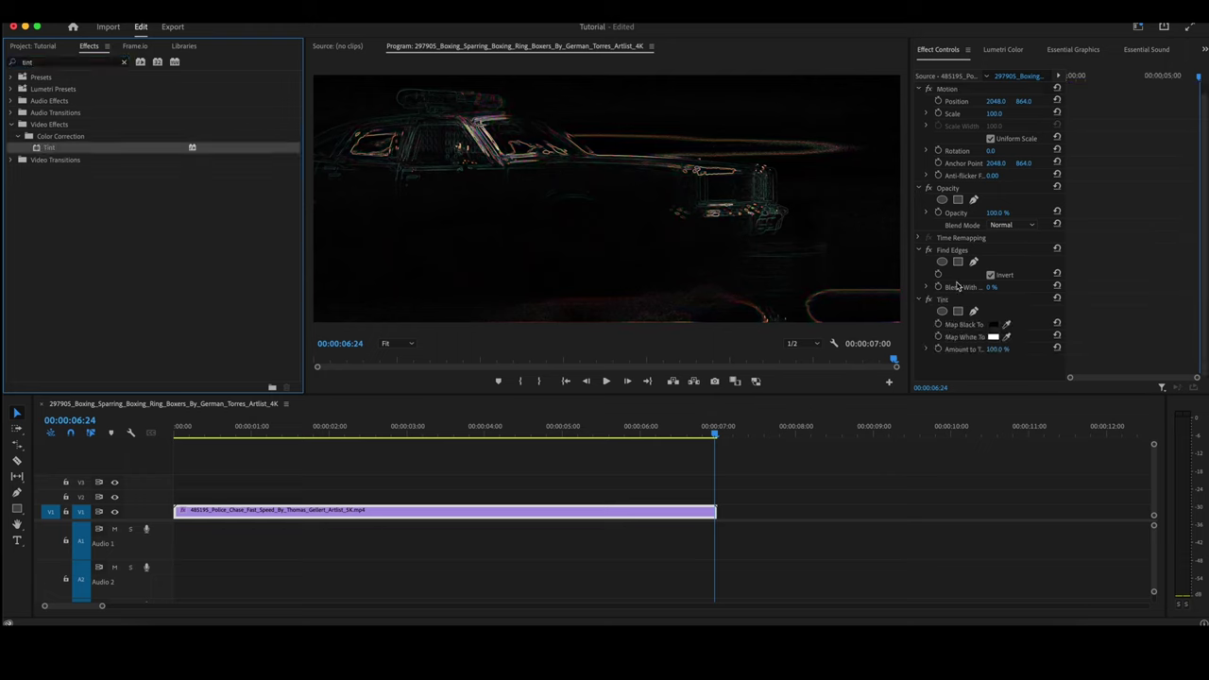
{"action": "left_click", "coordinate": [993, 338]}
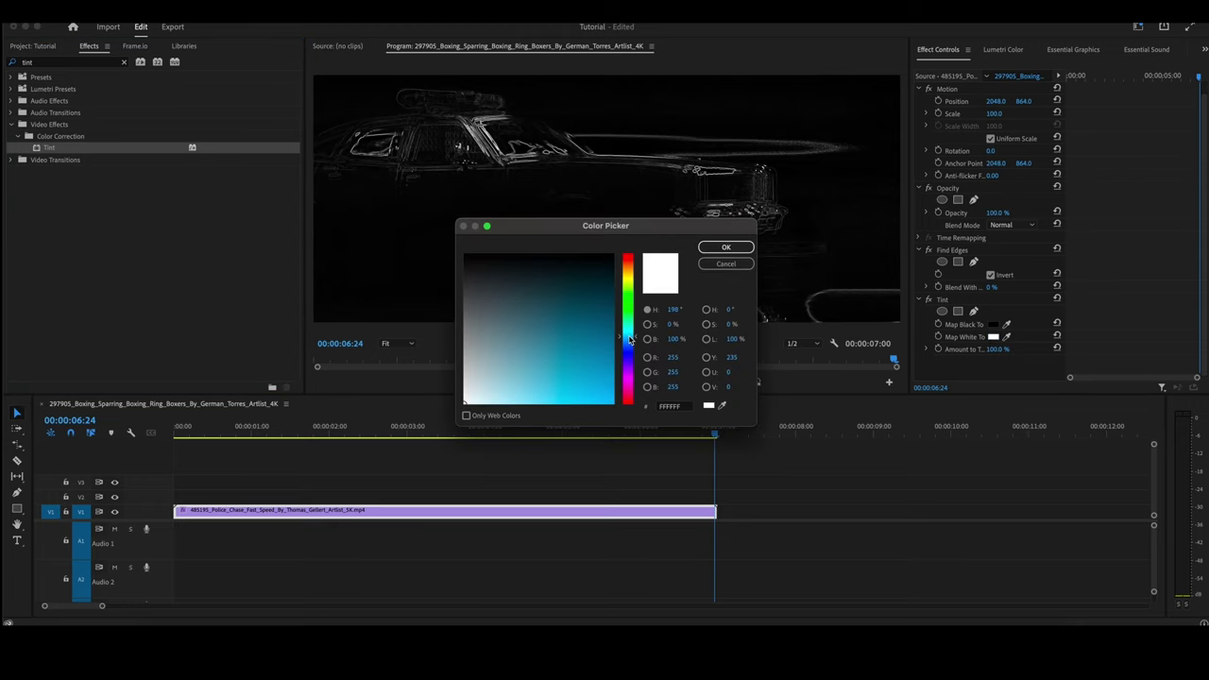
{"action": "left_click", "coordinate": [718, 247]}
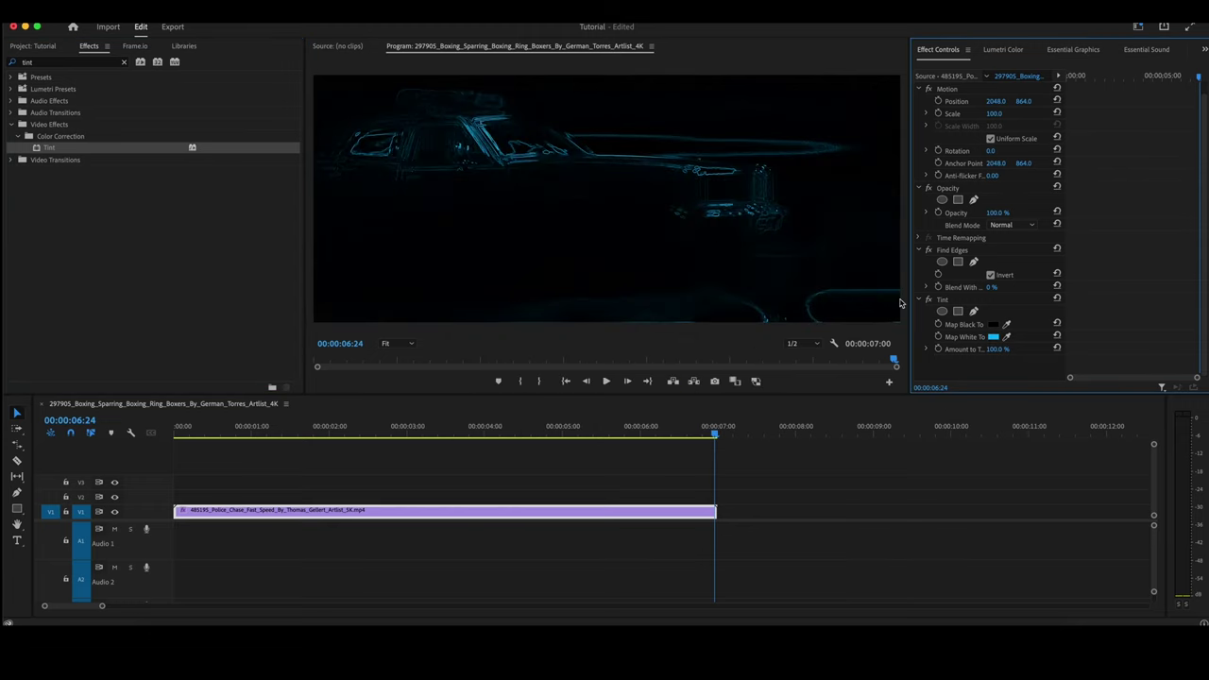
Step: Add VR Glow to the police-chase clip with Luma Threshold 0.20 and Glow Brightness 3.00
{"action": "left_click", "coordinate": [123, 62]}
{"action": "type", "text": "vr"}
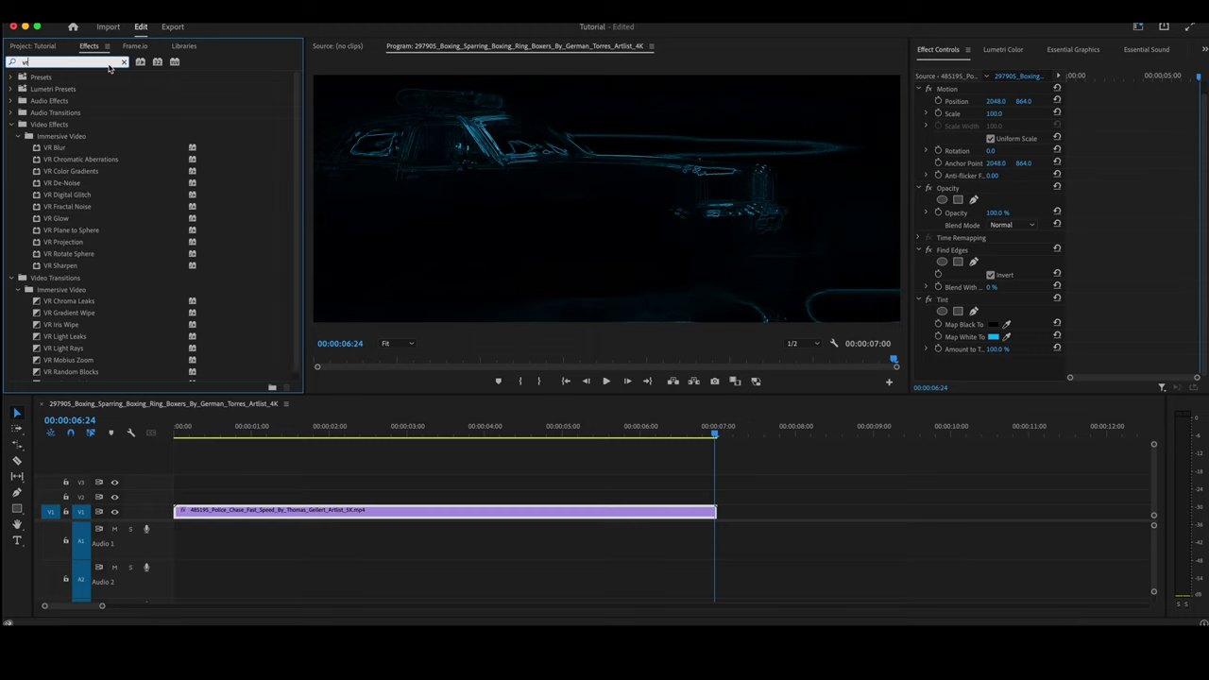
{"action": "type", "text": " g"}
{"action": "double_click", "coordinate": [52, 172]}
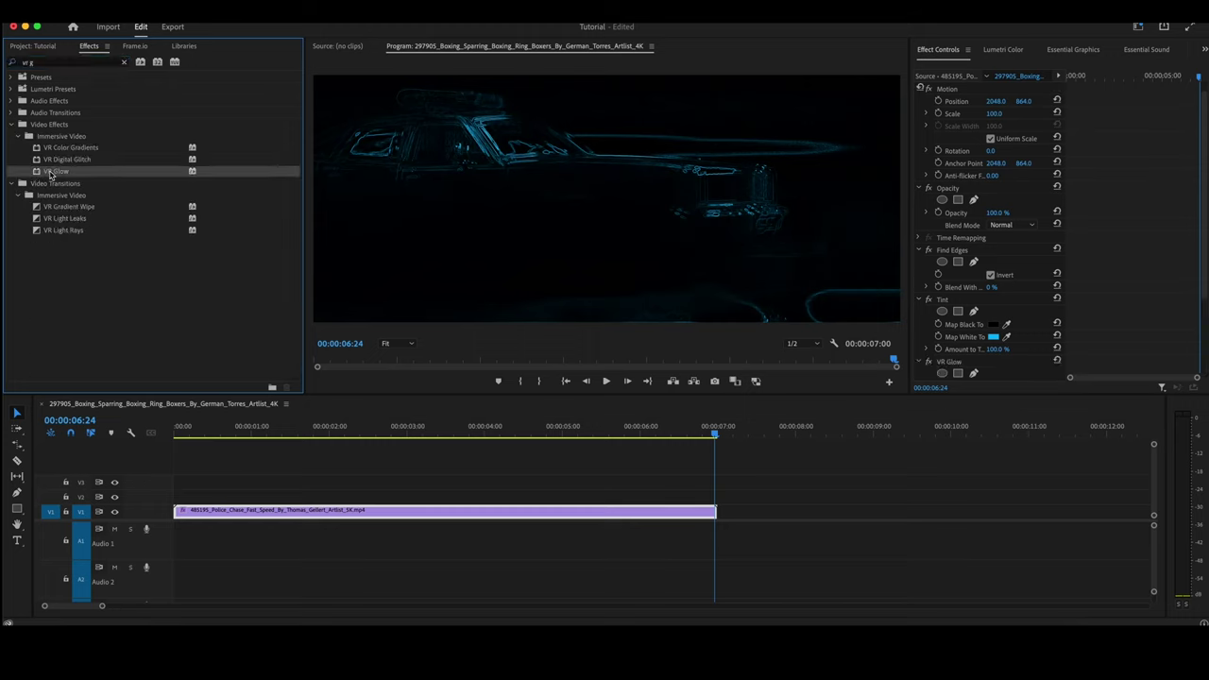
{"action": "scroll", "coordinate": [992, 236], "scroll_direction": "down", "scroll_amount": 3}
{"action": "left_click", "coordinate": [996, 286]}
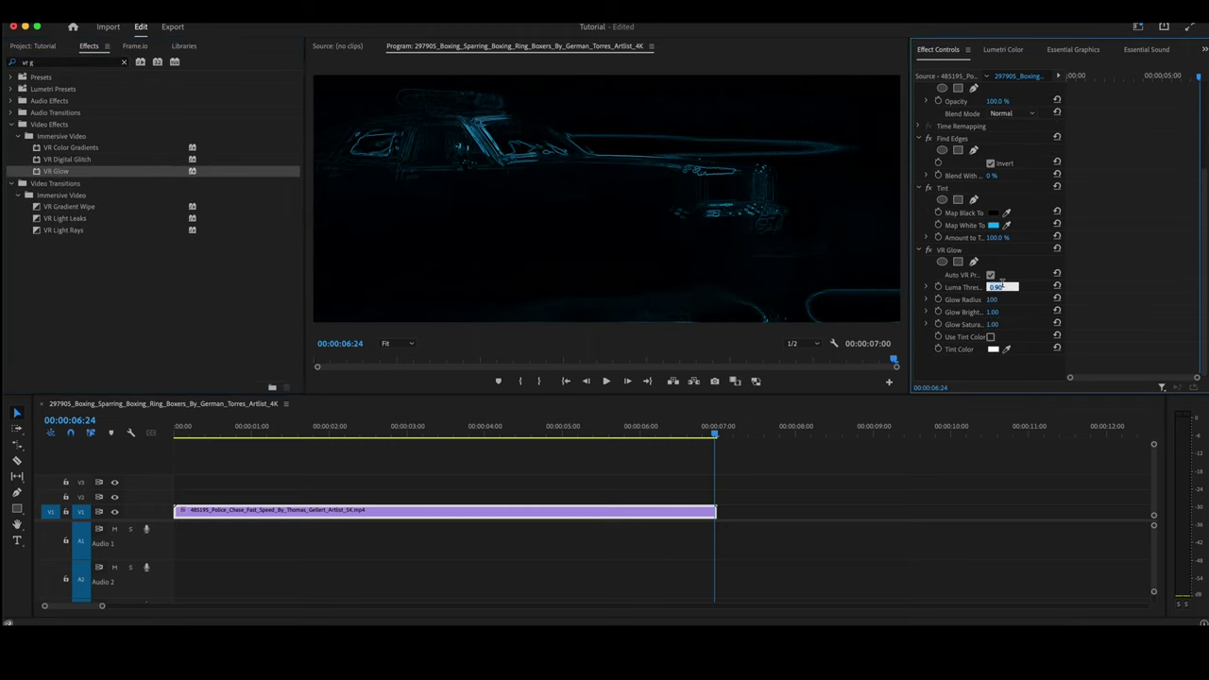
{"action": "type", "text": "0.2"}
{"action": "key", "text": "Return"}
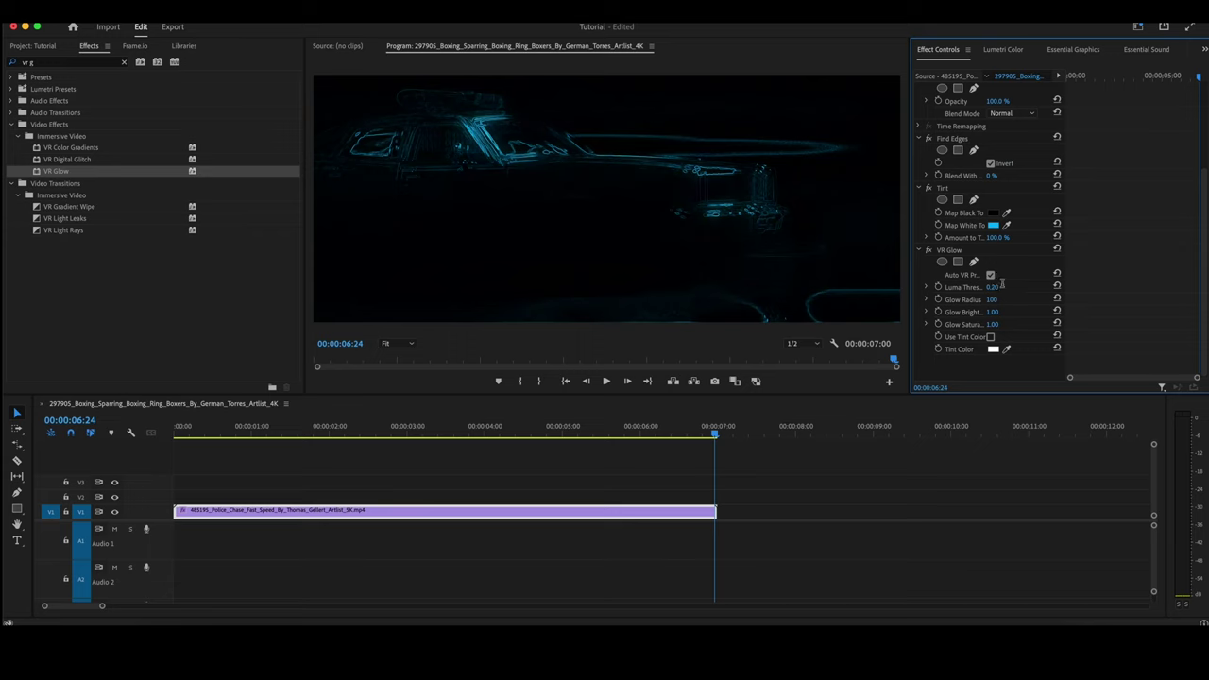
{"action": "left_click", "coordinate": [997, 312]}
{"action": "type", "text": "3"}
{"action": "key", "text": "Return"}
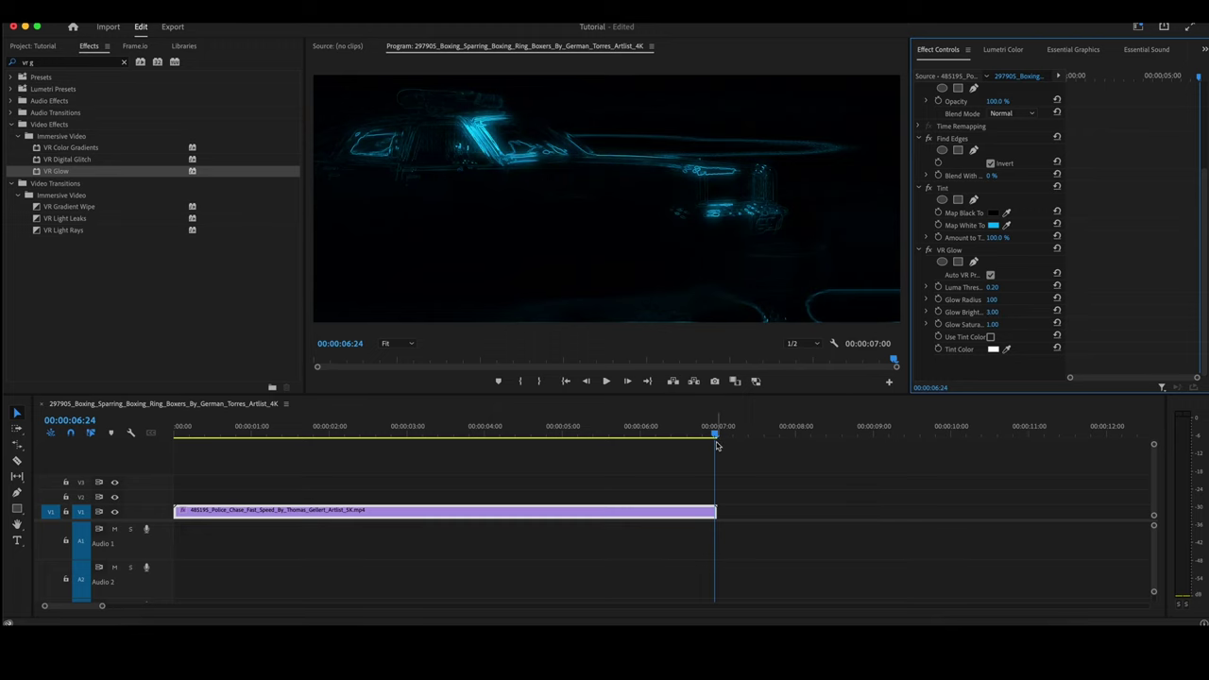
{"action": "left_click_drag", "start_coordinate": [714, 433], "coordinate": [175, 445]}
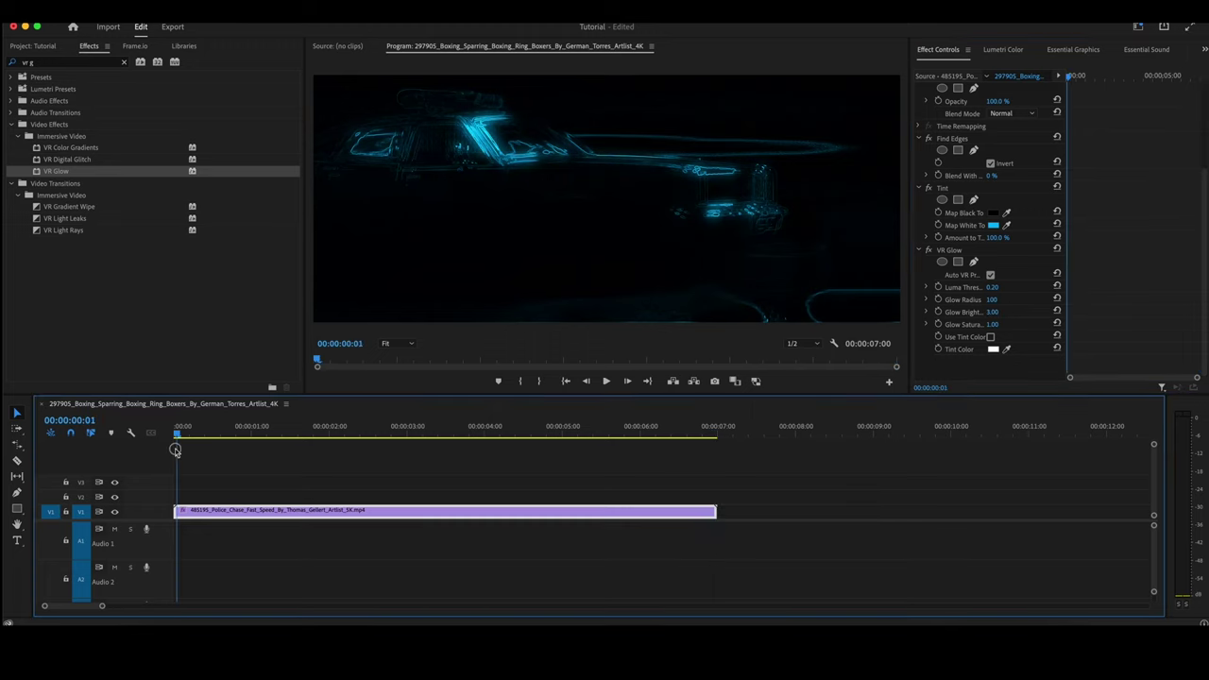
{"action": "key", "text": "ctrl+grave"}
{"action": "key", "text": "space"}
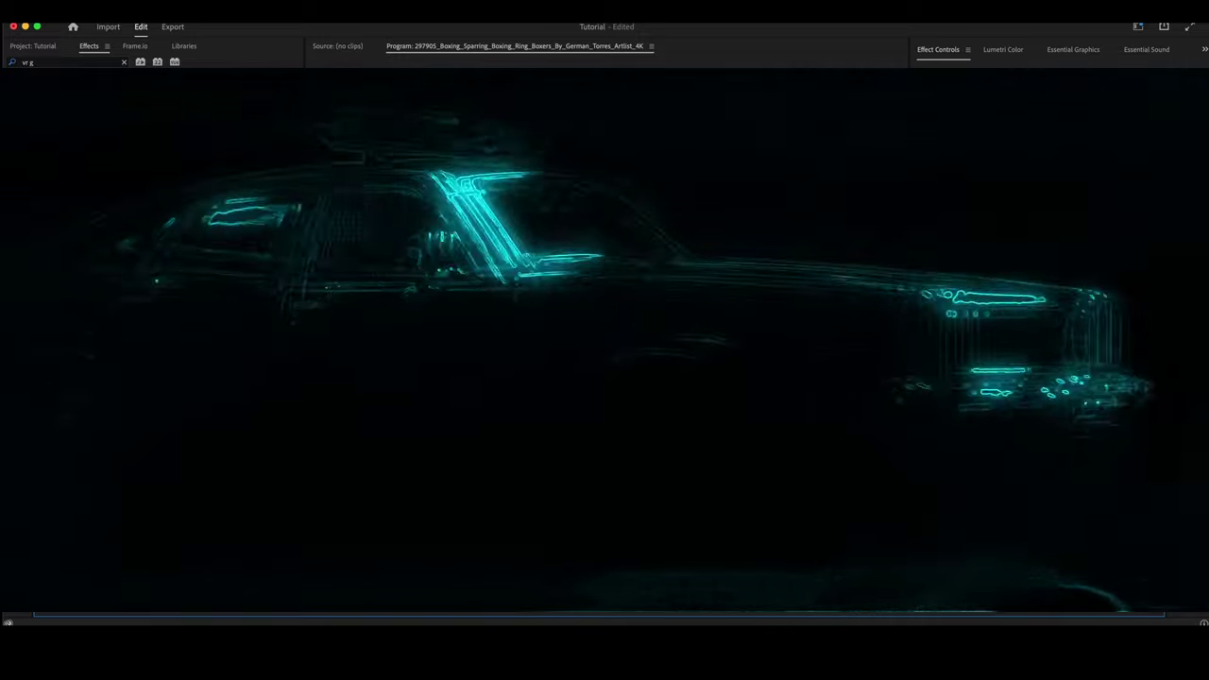
{"action": "key", "text": "grave"}
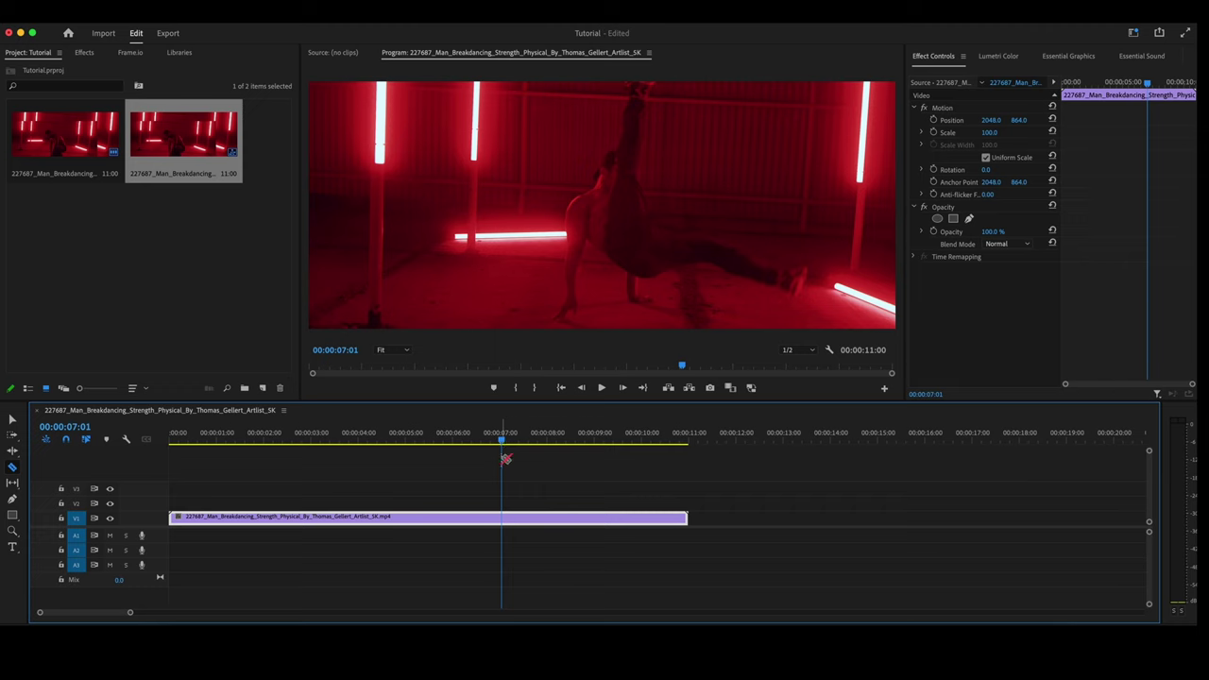
Step: Cut the breakdancing clip at 7:01, shift the remainder to about 10 seconds, and duplicate the short slice after itself
{"action": "left_click", "coordinate": [505, 519]}
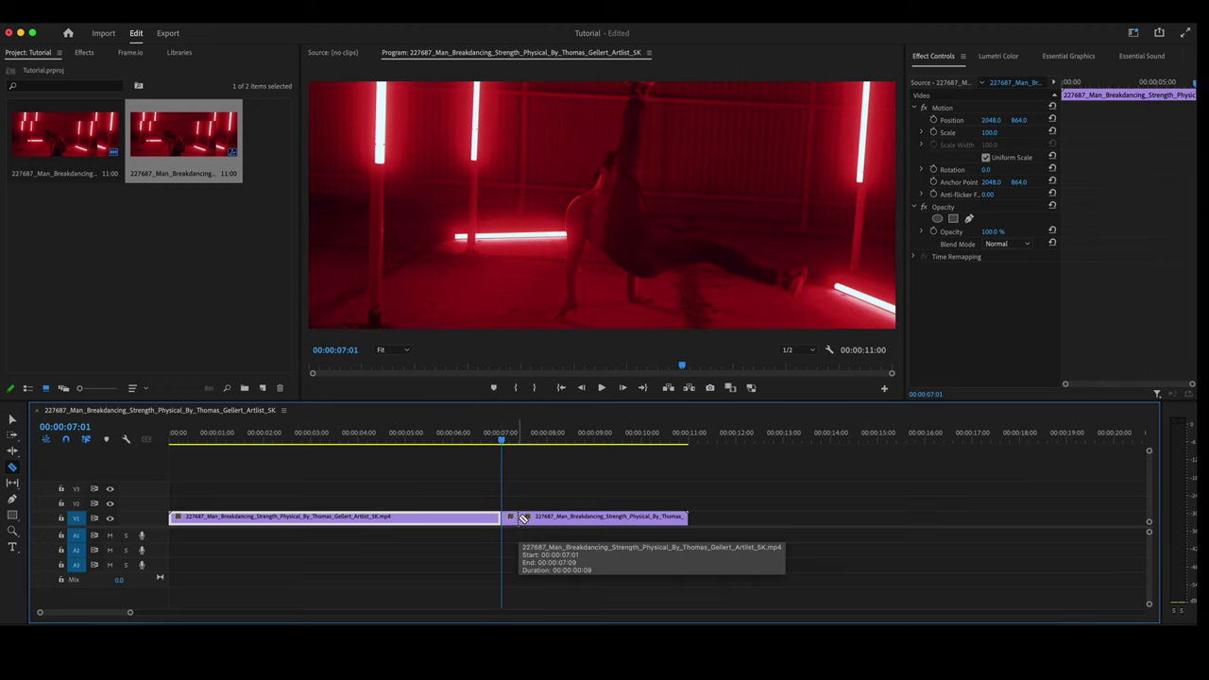
{"action": "key", "text": "v"}
{"action": "left_click_drag", "start_coordinate": [524, 519], "coordinate": [649, 519]}
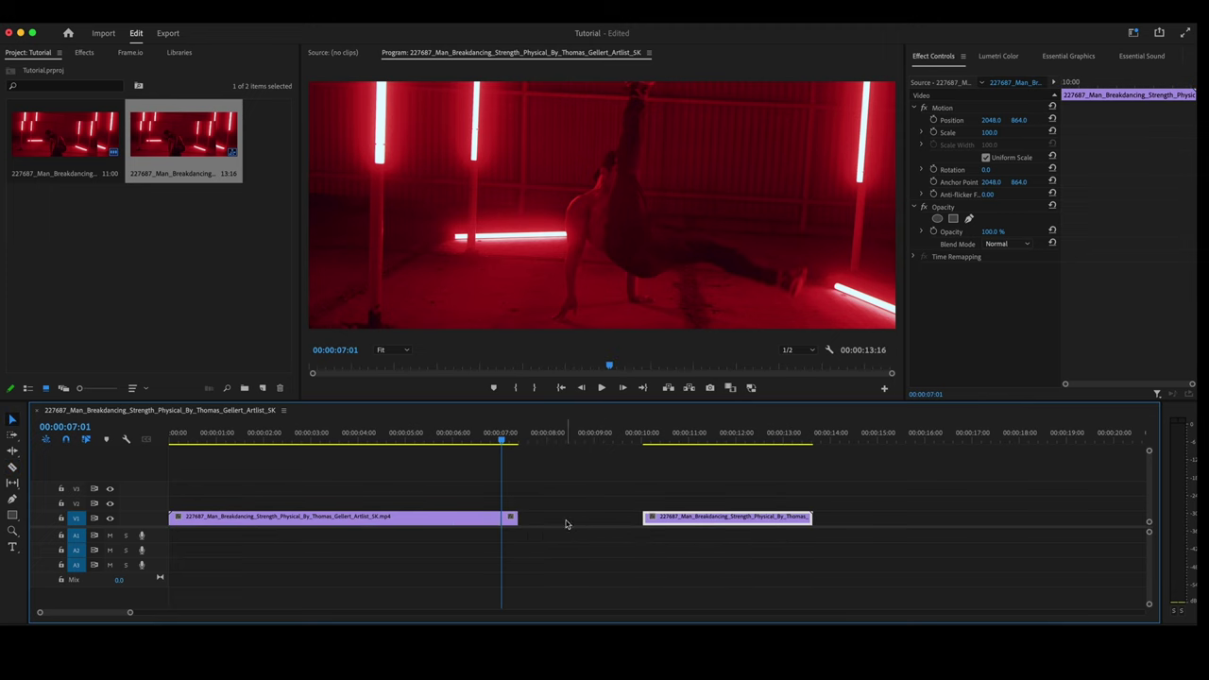
{"action": "left_click_drag", "start_coordinate": [507, 517], "coordinate": [540, 518]}
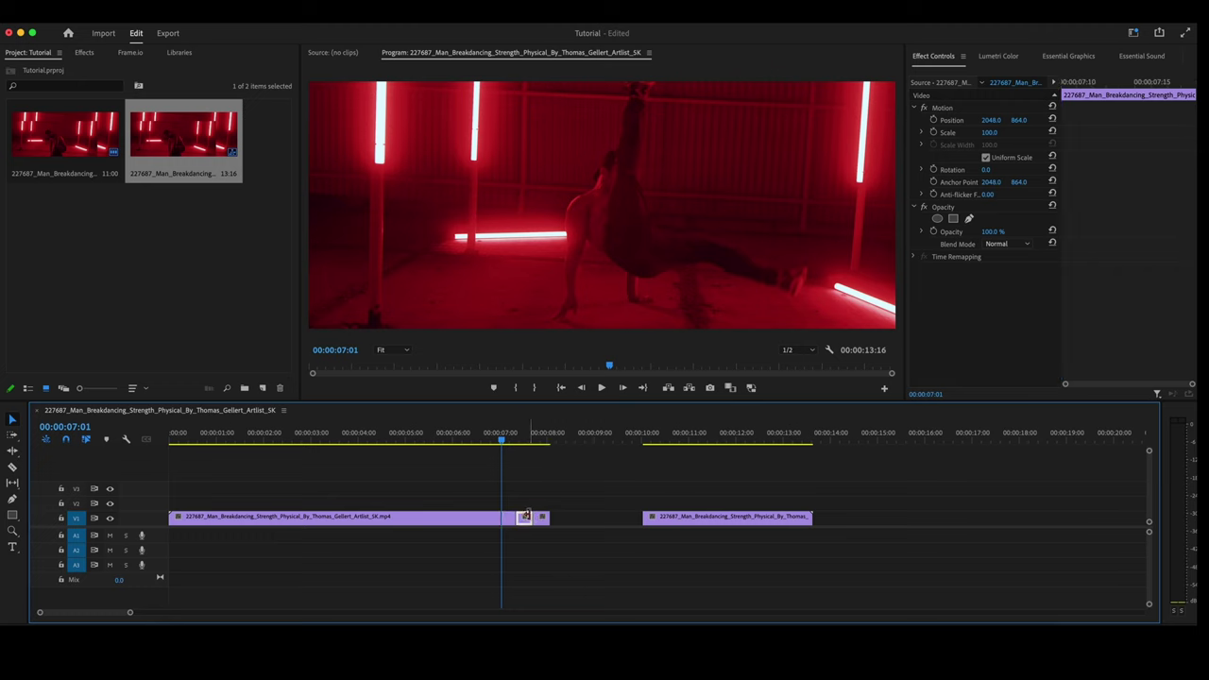
{"action": "left_click", "coordinate": [526, 440]}
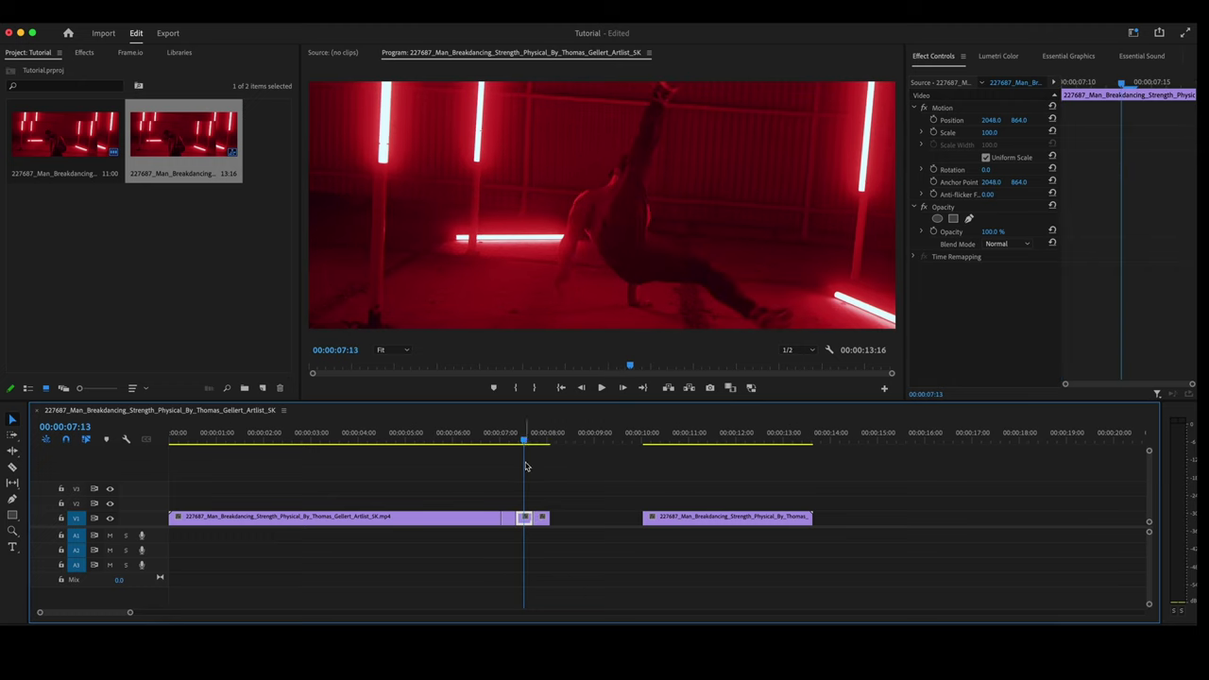
Step: Set the duplicated slice to Reverse Speed and ripple-delete the V1 gap so the remainder starts at 00:00:08:02
{"action": "key", "text": "super+r"}
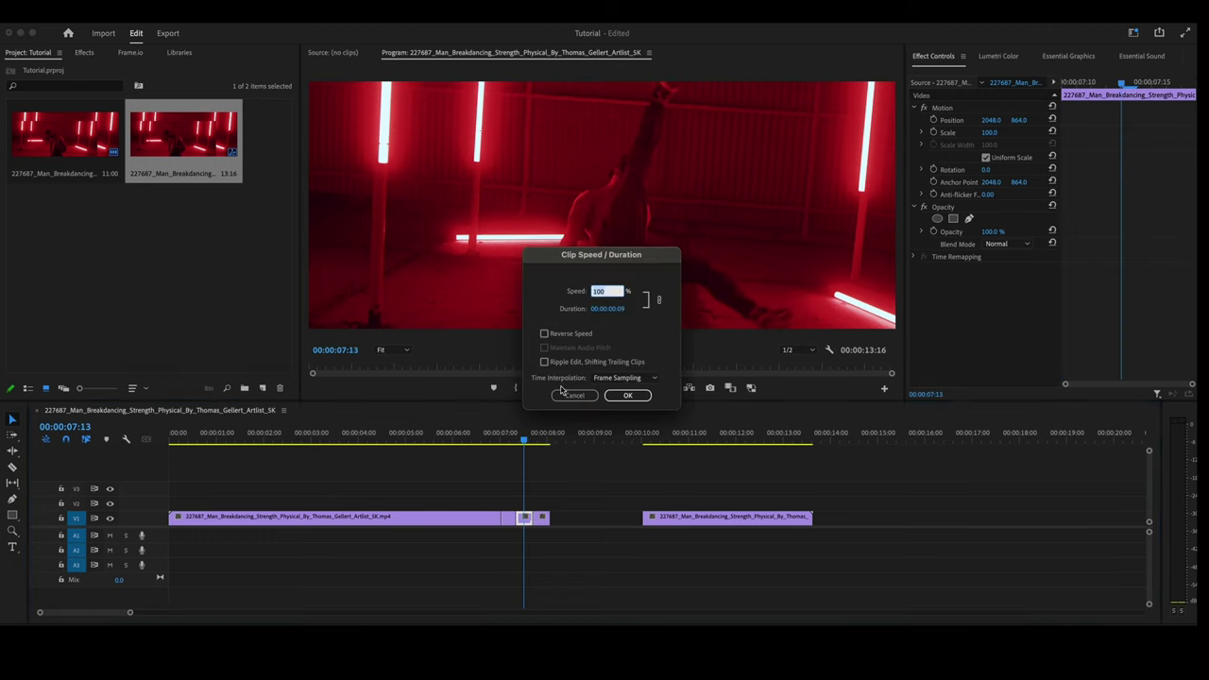
{"action": "left_click", "coordinate": [545, 336]}
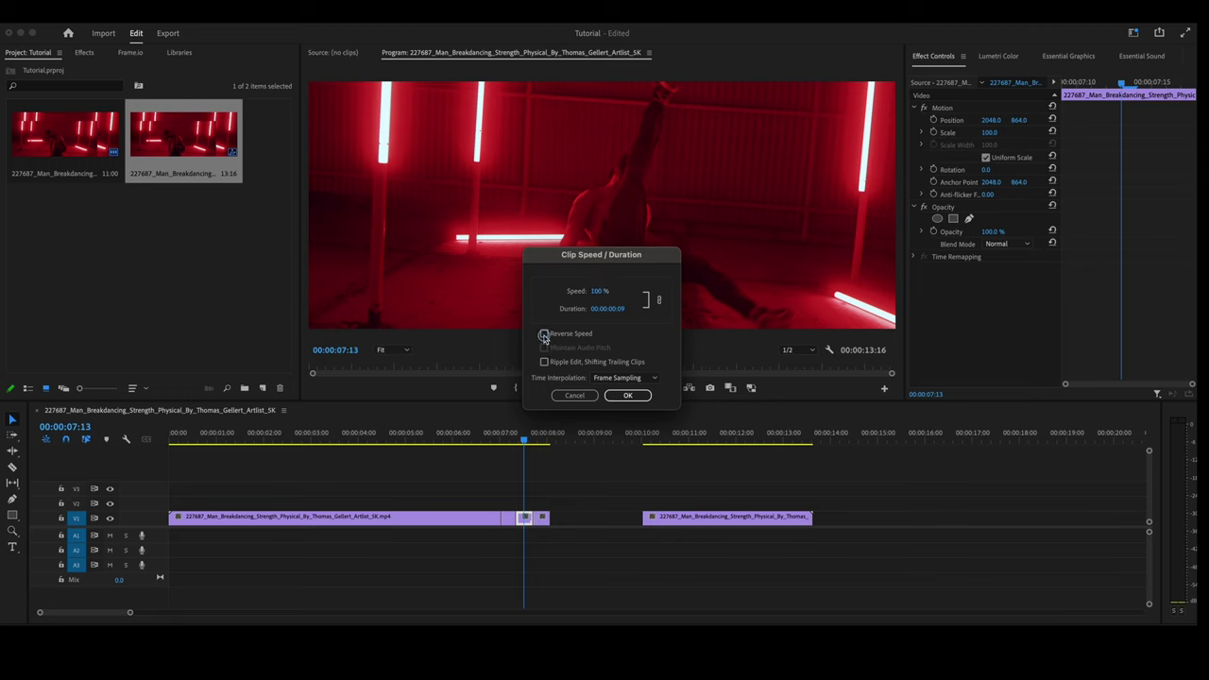
{"action": "left_click", "coordinate": [625, 395]}
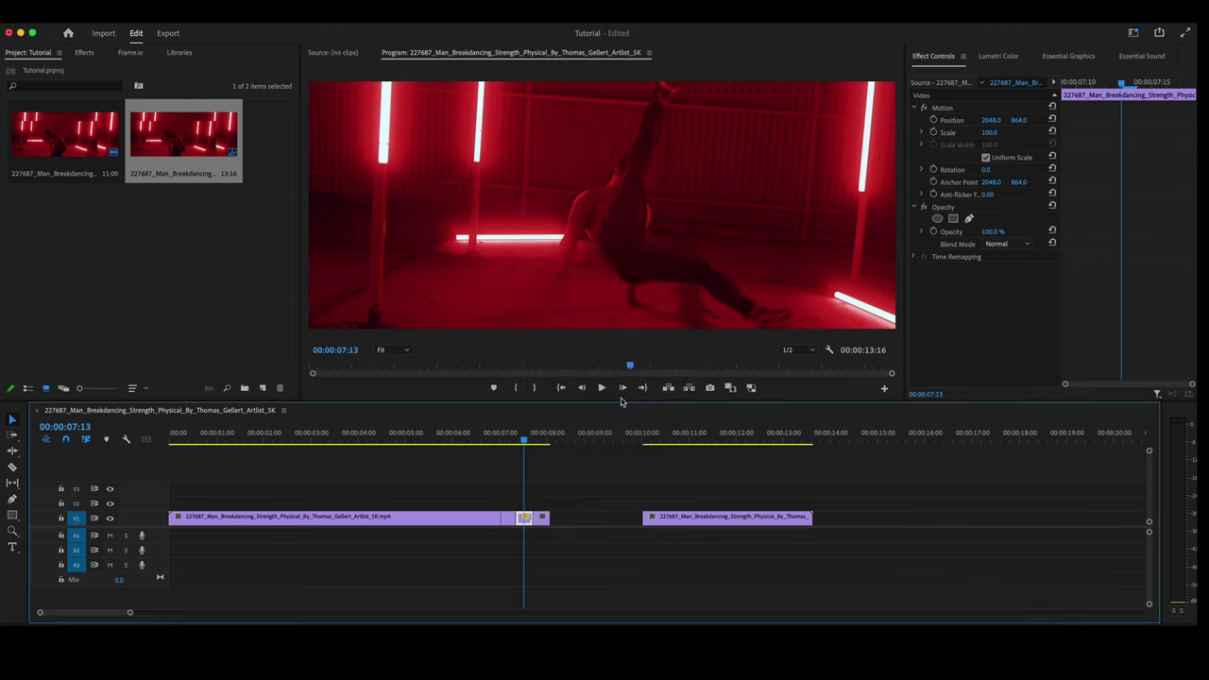
{"action": "left_click", "coordinate": [598, 516]}
{"action": "key", "text": "Delete"}
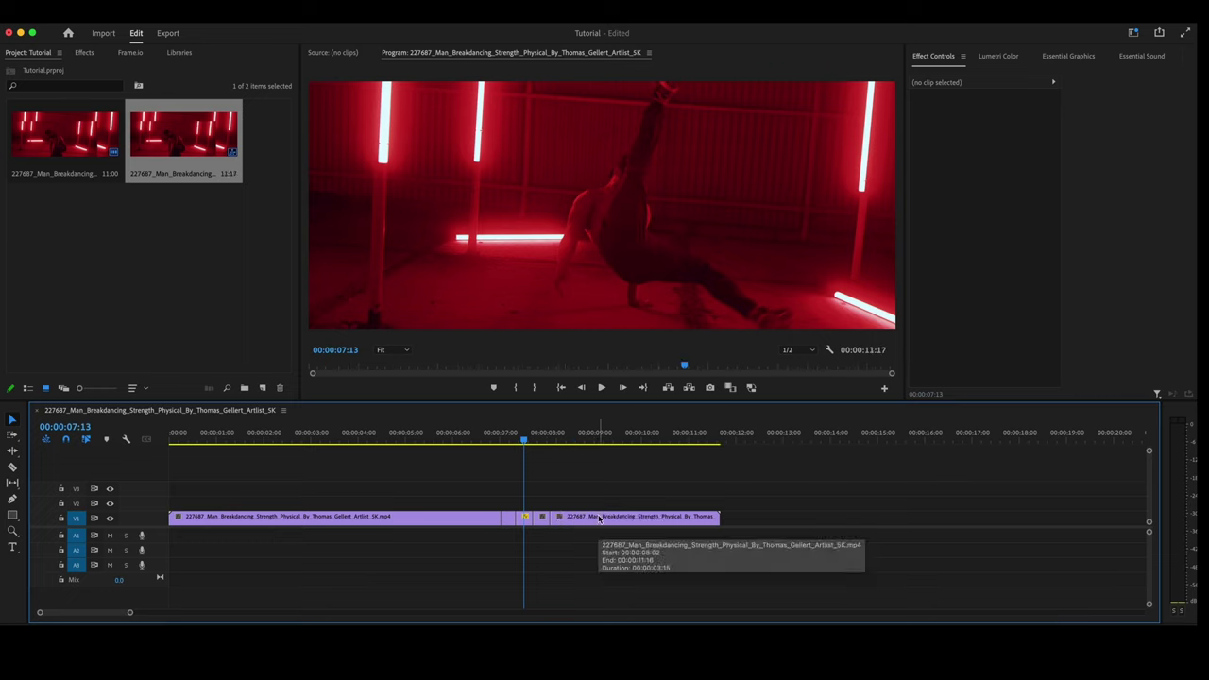
{"action": "left_click", "coordinate": [461, 440]}
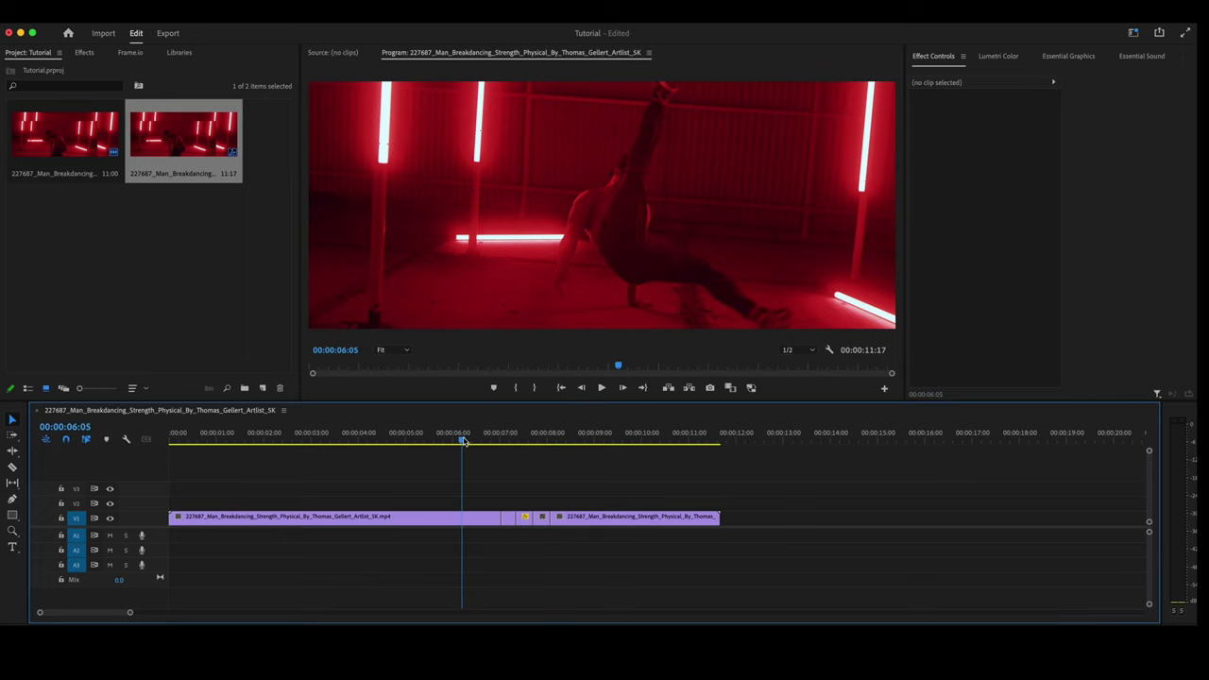
{"action": "key", "text": "space"}
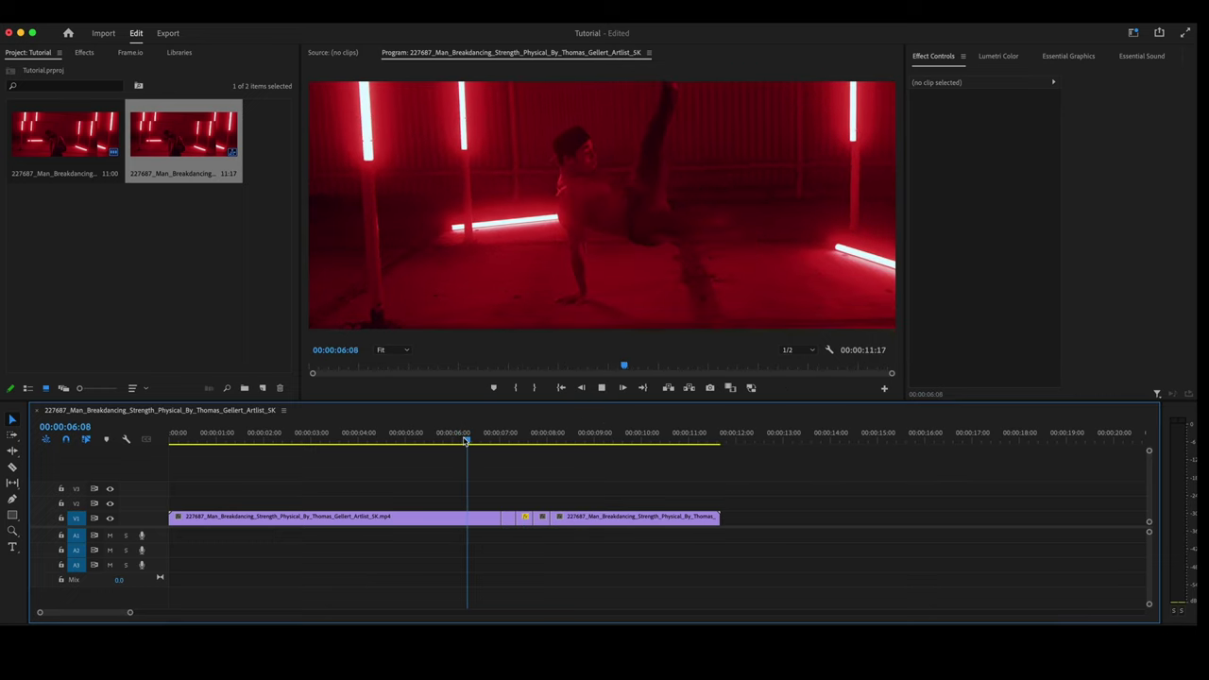